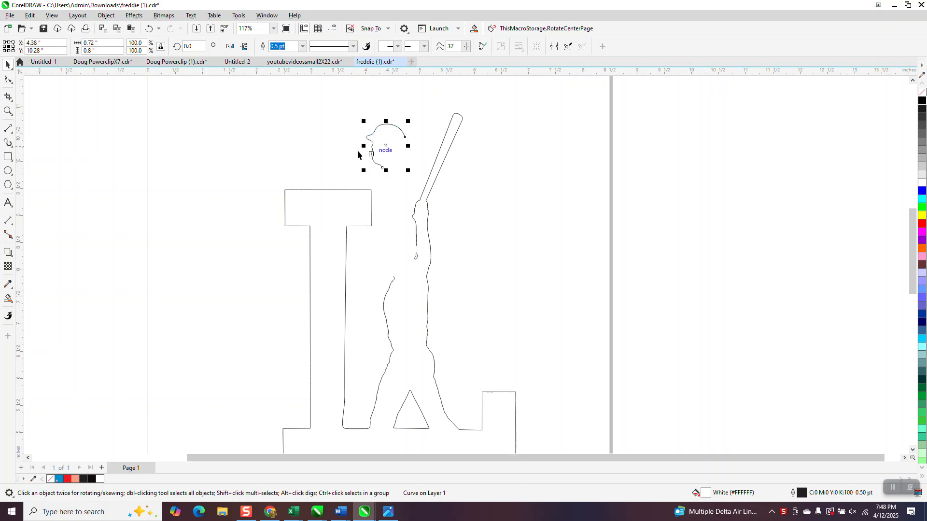
# Undo the last move of the baseball player's head curve.
pyautogui.click(148, 30)
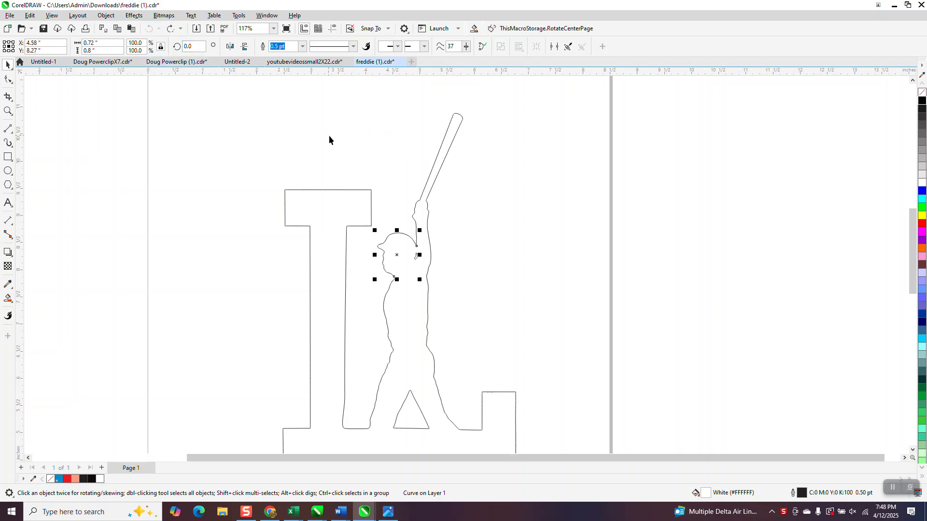
# Draw a rectangle about 6.66 by 8.5 inches around the whole L logo and remove its fill.
pyautogui.scroll(-2, 334, 138)
pyautogui.click(8, 157)
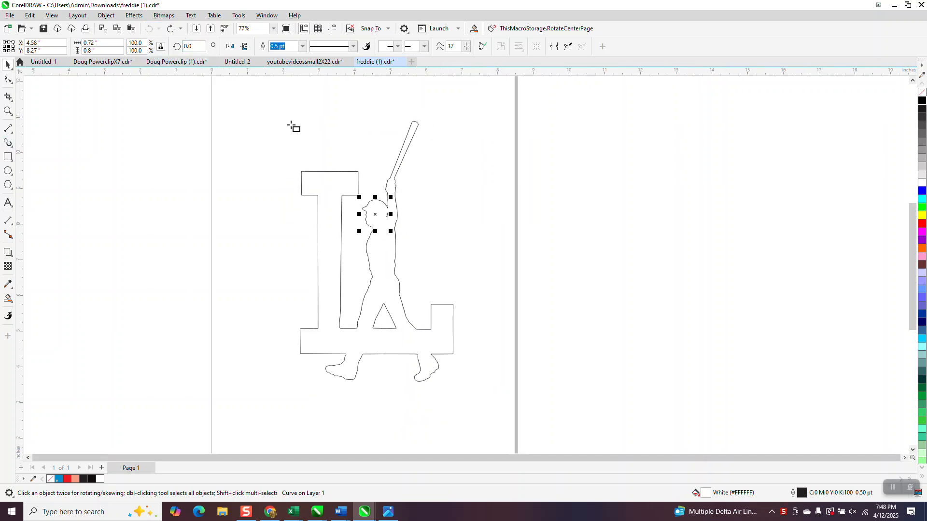
pyautogui.moveTo(261, 98); pyautogui.dragTo(498, 402)
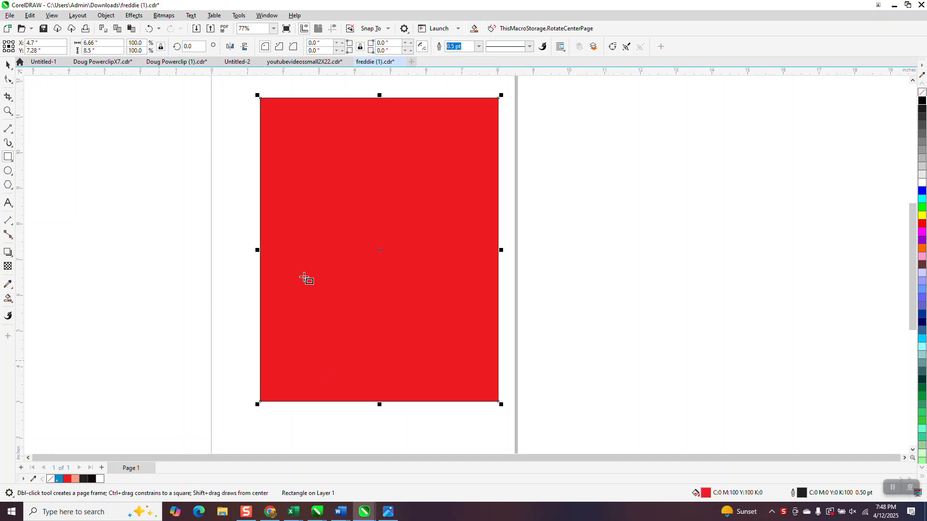
pyautogui.click(921, 93)
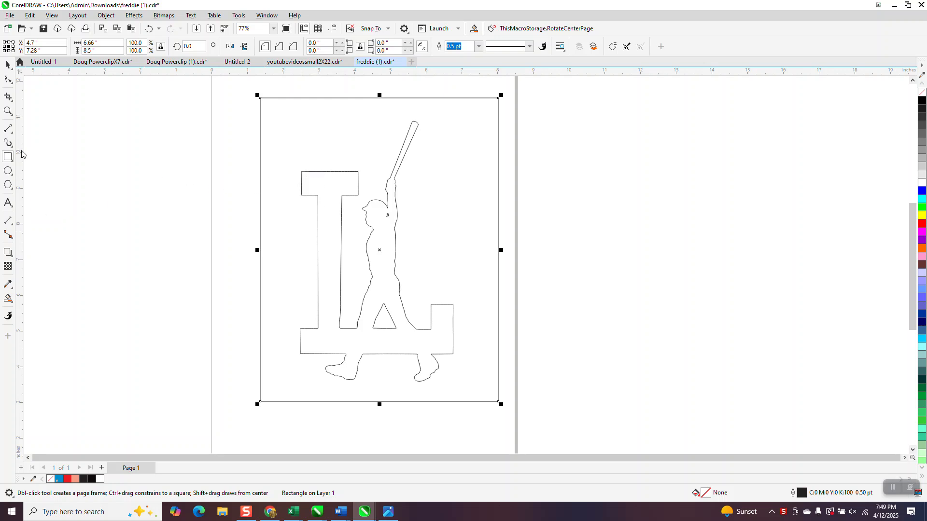
# Try a blue Smart Fill inside the L's stem, then undo the fill and delete the surrounding rectangle.
pyautogui.click(11, 301)
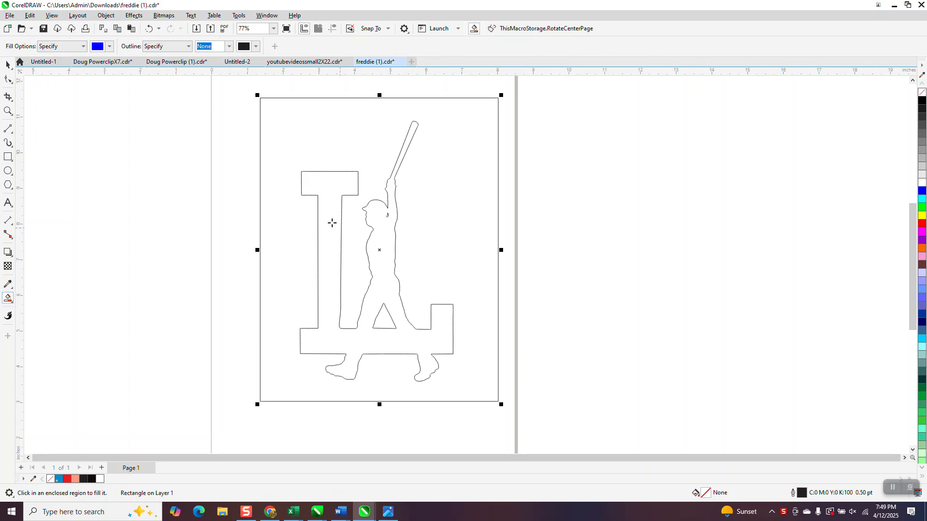
pyautogui.click(329, 221)
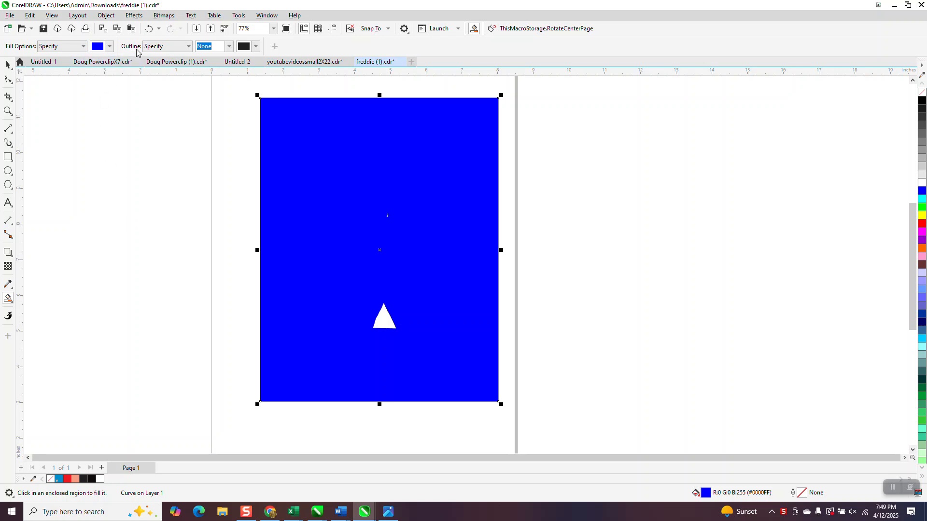
pyautogui.click(148, 30)
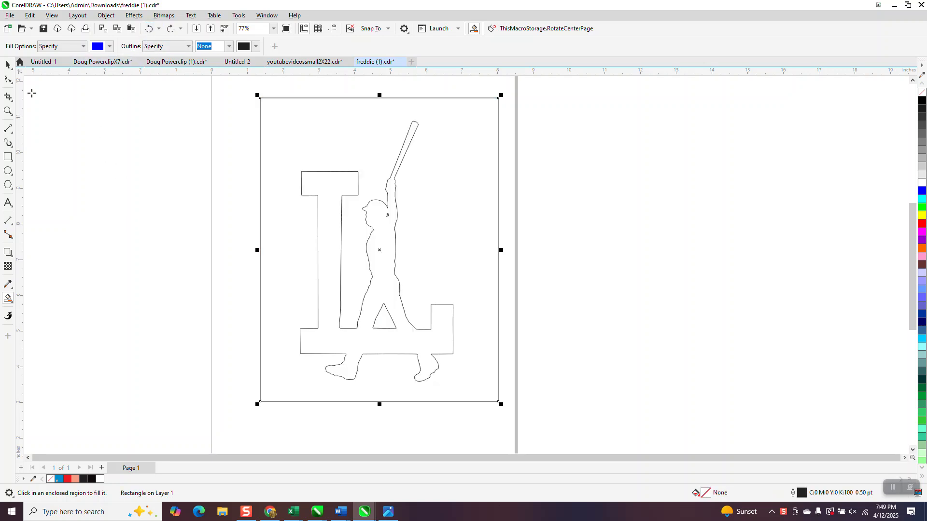
pyautogui.press('Delete')
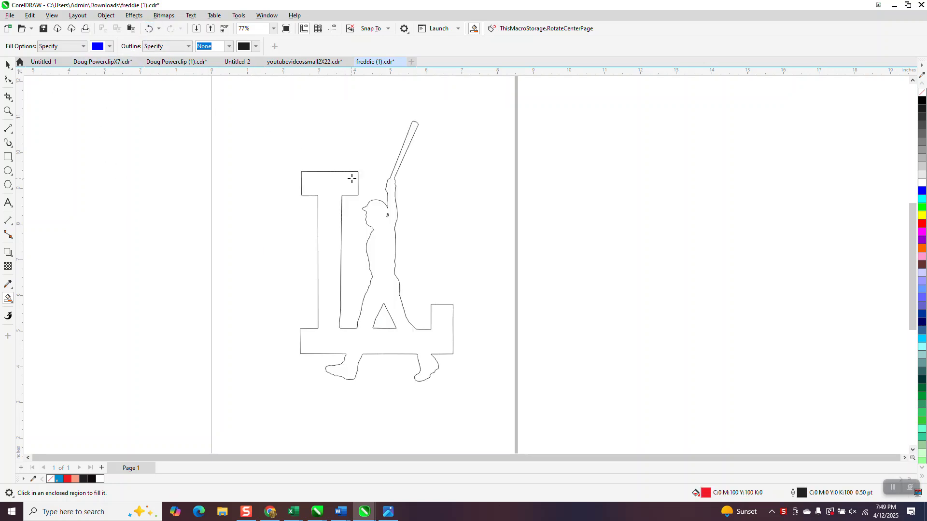
# Select all the separate curves of the L and batter logo and combine them into a single curve.
pyautogui.click(8, 65)
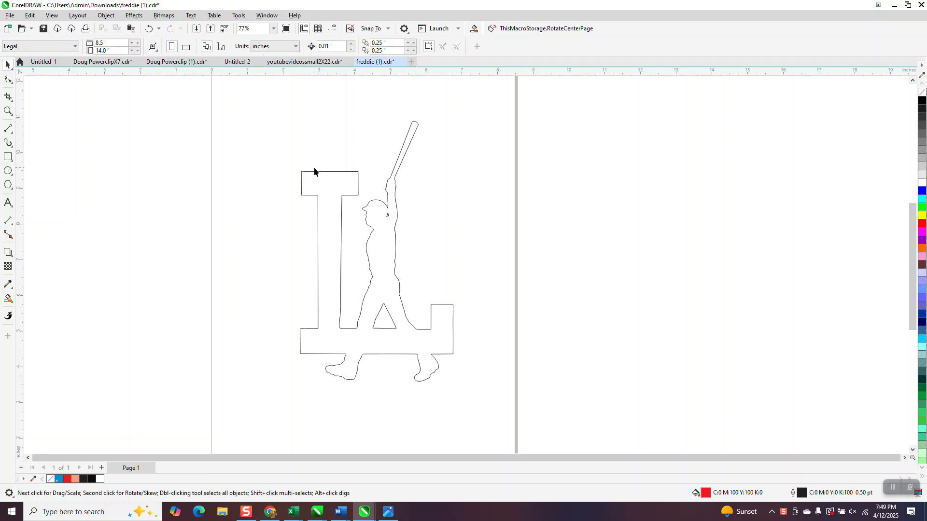
pyautogui.click(316, 172)
pyautogui.scroll(-1, 294, 144)
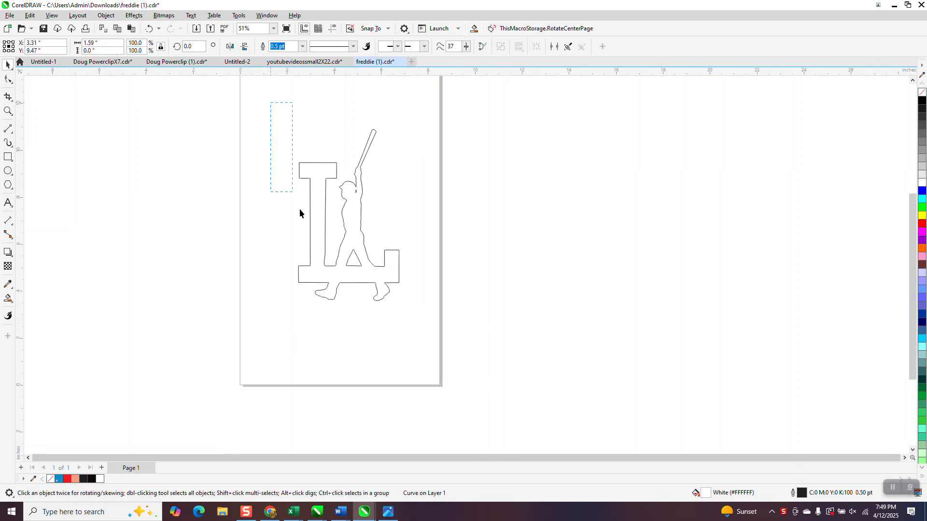
pyautogui.moveTo(299, 208); pyautogui.dragTo(433, 328)
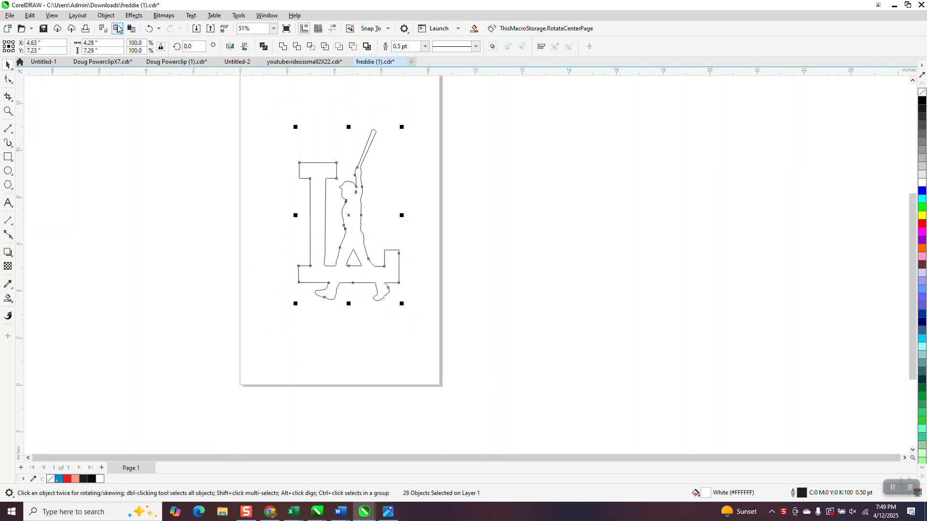
pyautogui.click(106, 15)
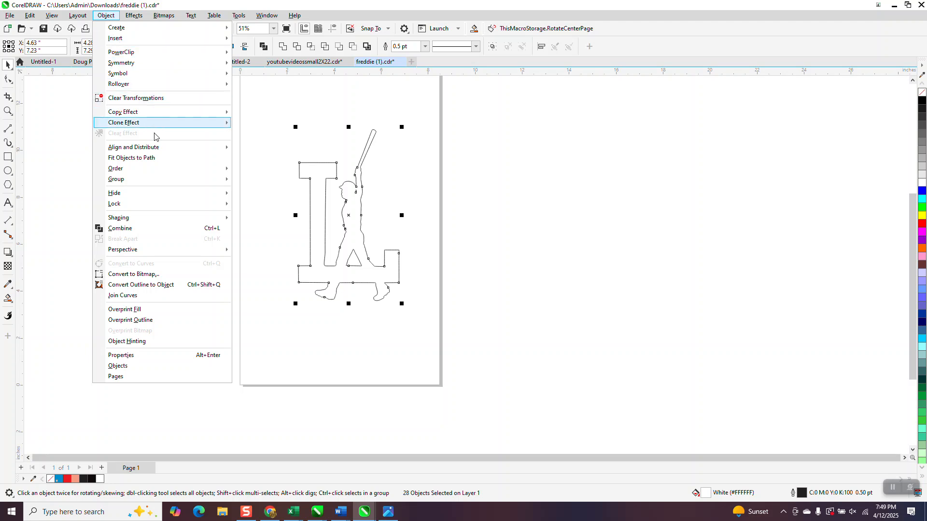
pyautogui.click(131, 230)
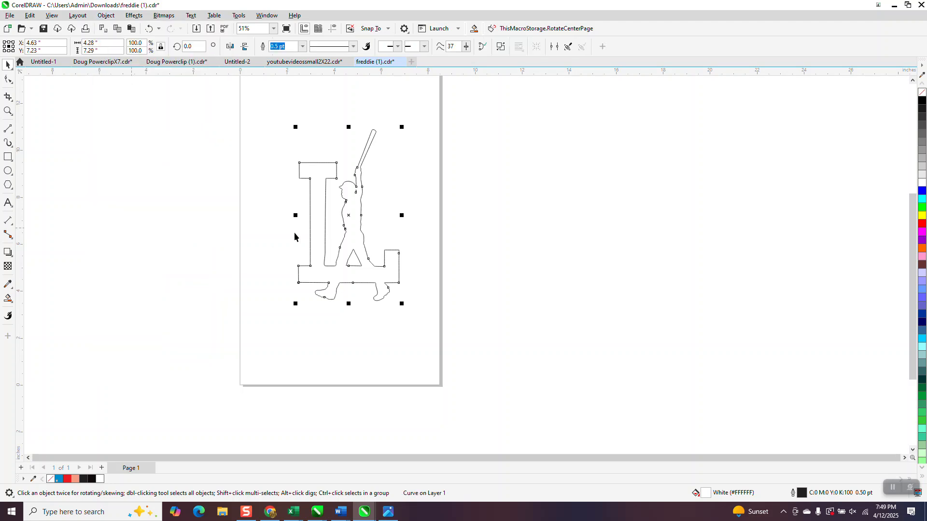
pyautogui.click(361, 255)
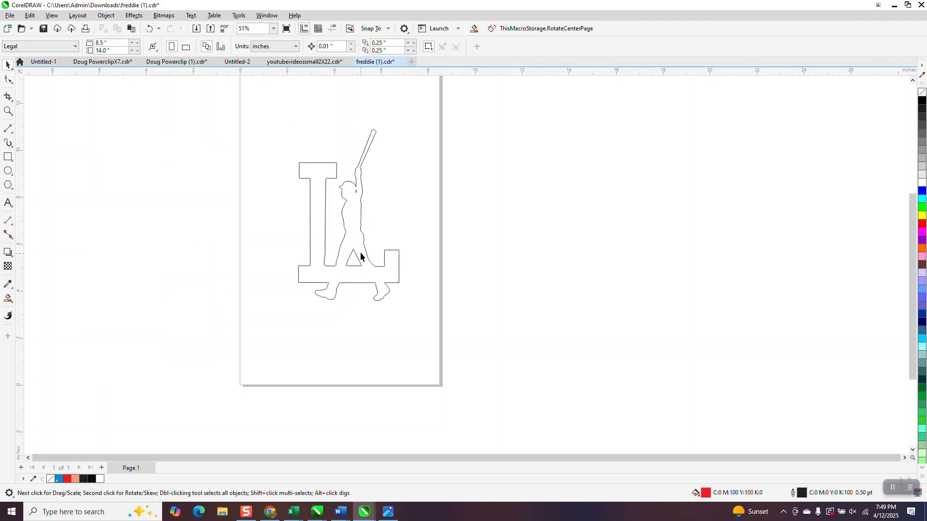
pyautogui.click(342, 220)
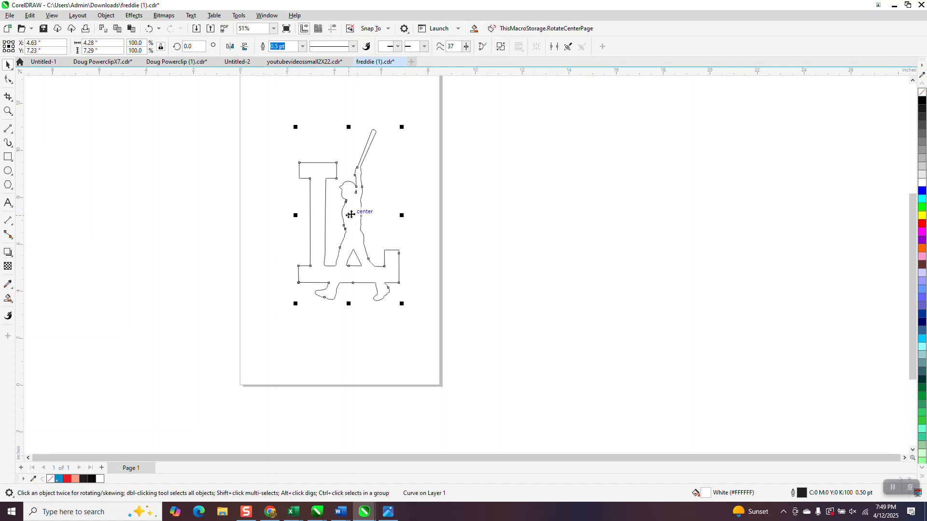
# Join the gaps between all nodes of the combined logo using Join Curves with Fillet, 0.04" gap tolerance and 0.1" radius.
pyautogui.click(7, 79)
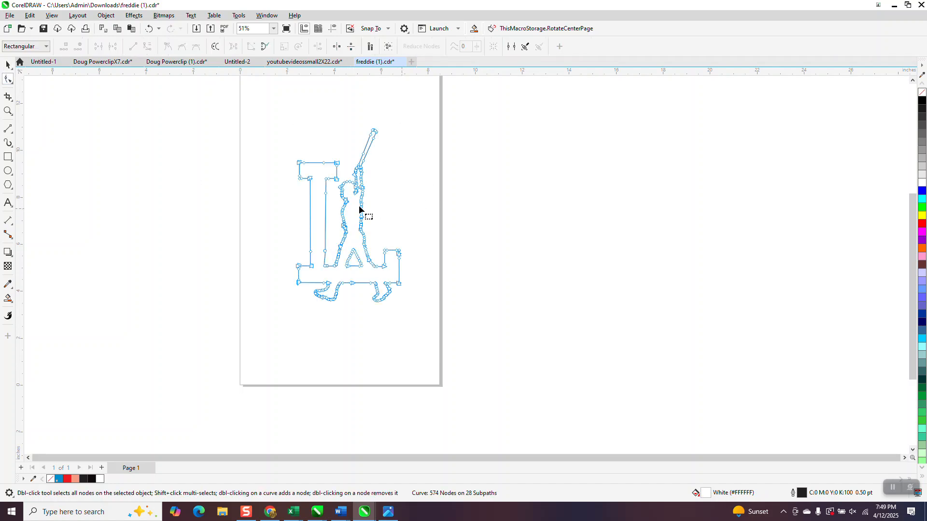
pyautogui.moveTo(276, 162); pyautogui.dragTo(454, 345)
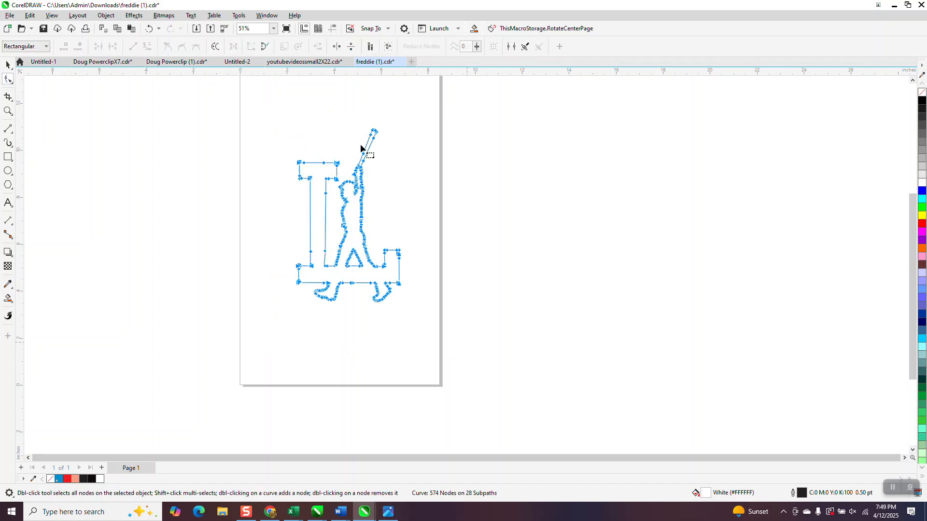
pyautogui.click(261, 19)
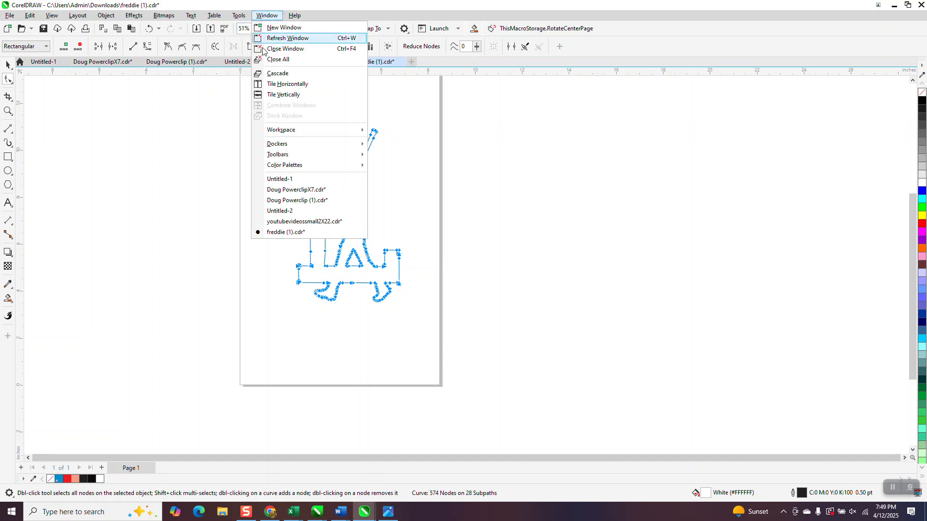
pyautogui.moveTo(362, 144)
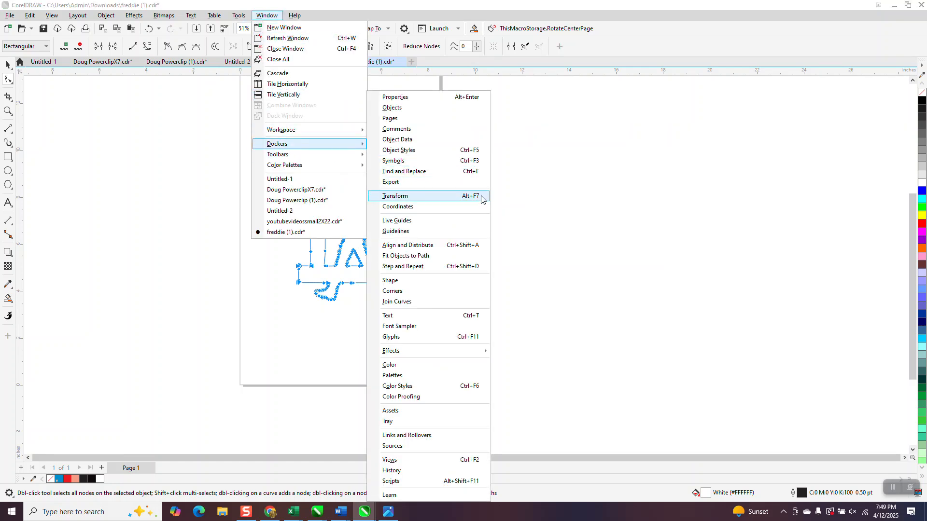
pyautogui.click(408, 303)
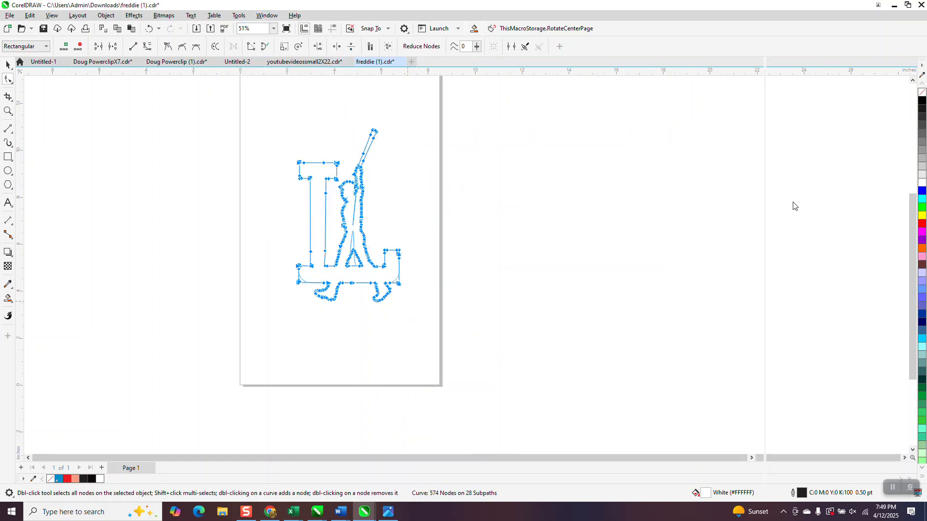
pyautogui.moveTo(833, 132); pyautogui.dragTo(803, 141)
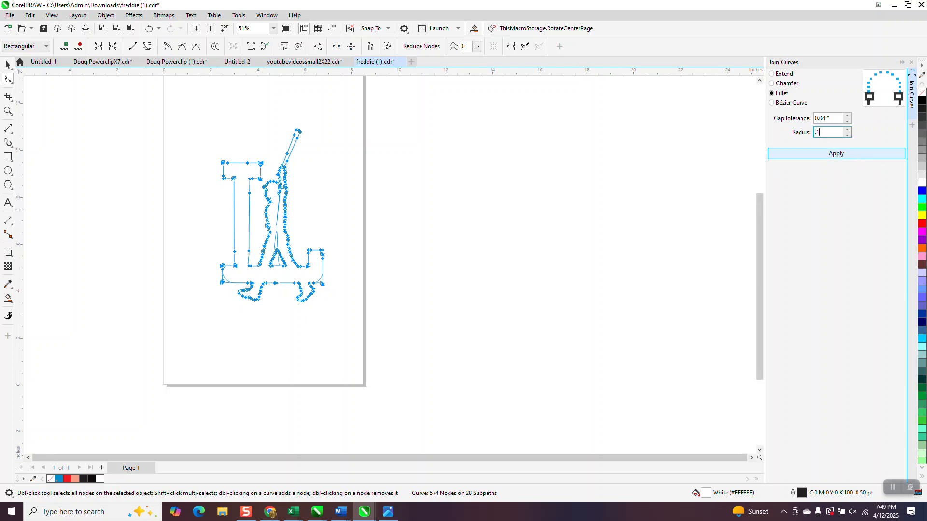
pyautogui.click(838, 155)
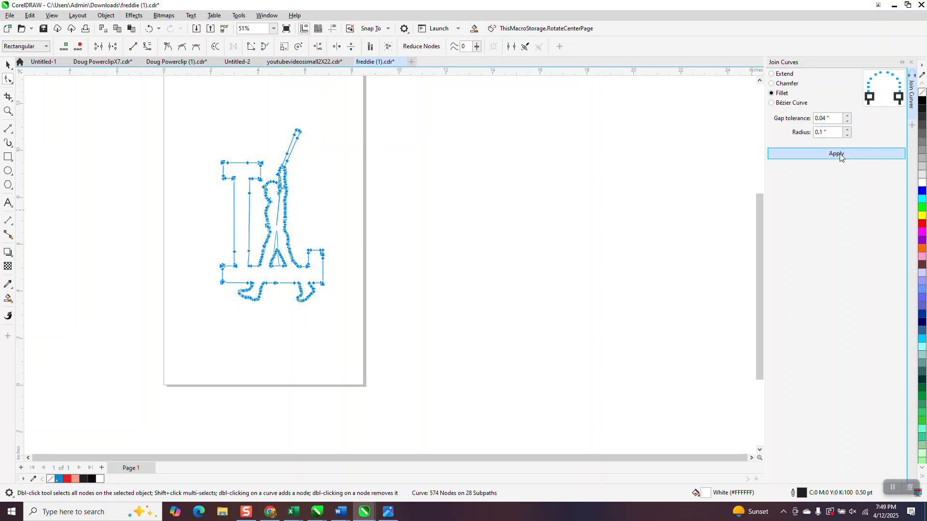
# Draw an unfilled rectangle about 6.37 by 9.08 inches around the logo and Smart Fill the logo's interior in blue without an outline.
pyautogui.click(9, 157)
pyautogui.moveTo(189, 106); pyautogui.dragTo(339, 321)
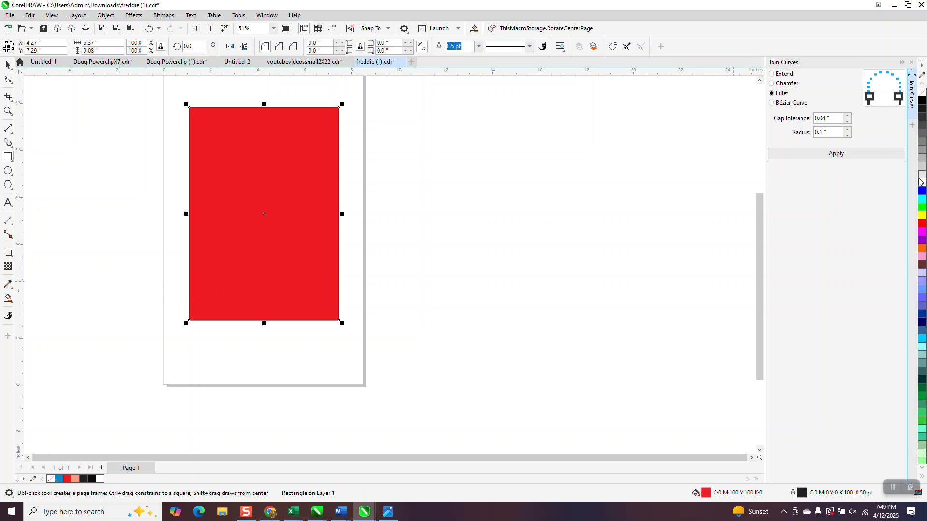
pyautogui.click(923, 93)
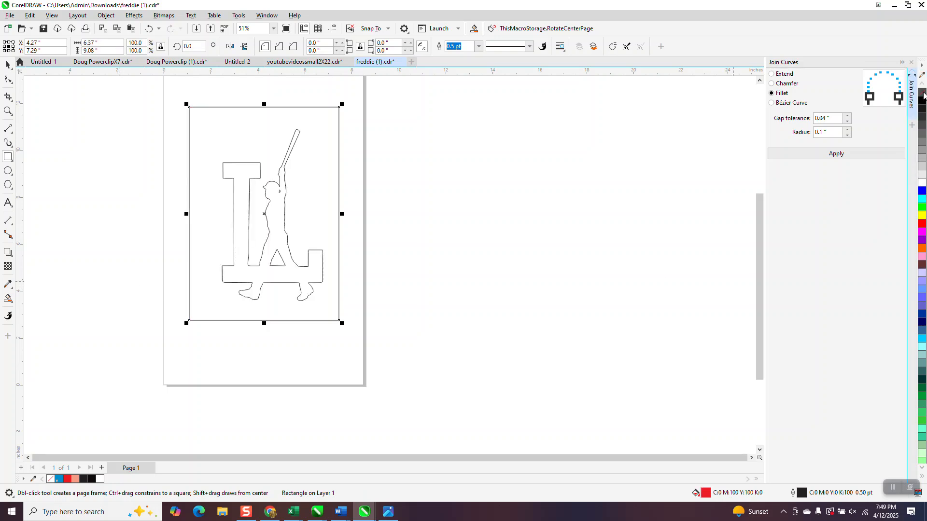
pyautogui.click(8, 298)
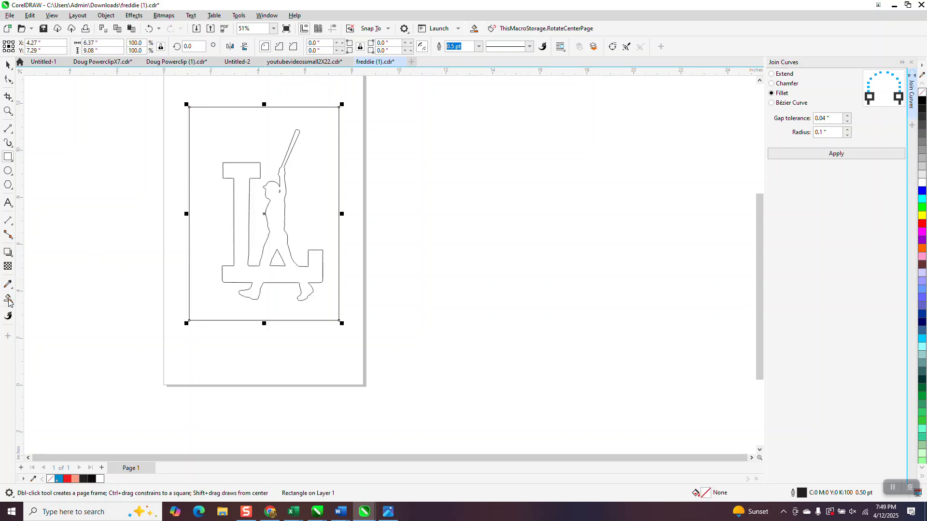
pyautogui.click(275, 209)
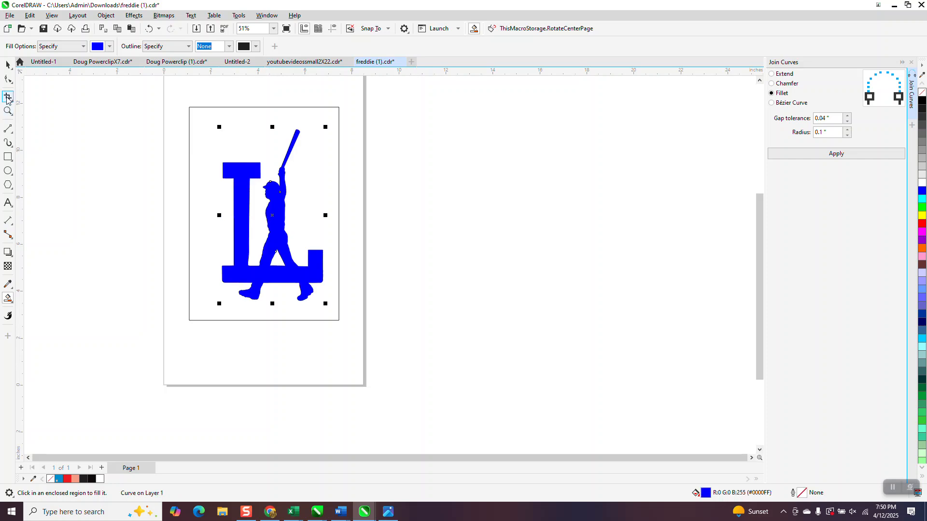
# Move the blue filled logo beside the page, remove its fill and give it a black outline.
pyautogui.press('space')
pyautogui.moveTo(276, 221); pyautogui.dragTo(451, 229)
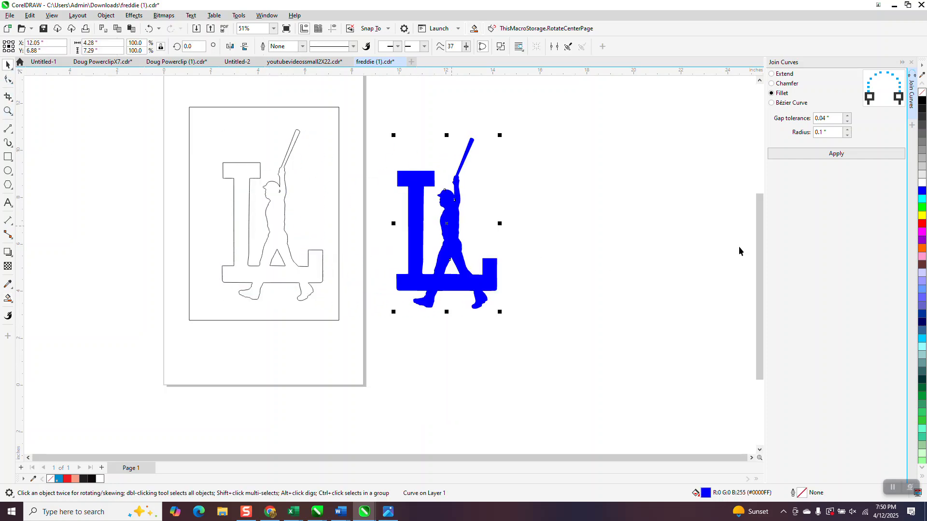
pyautogui.click(922, 92)
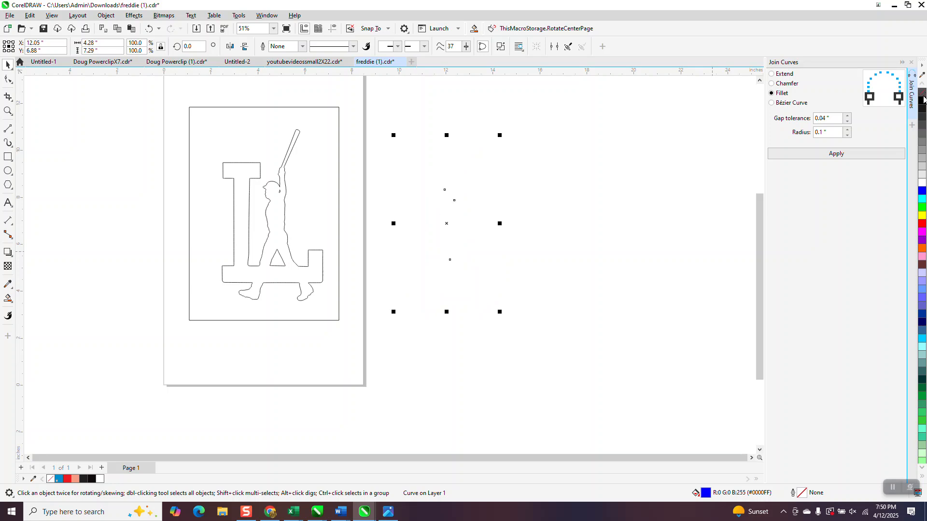
pyautogui.rightClick(922, 100)
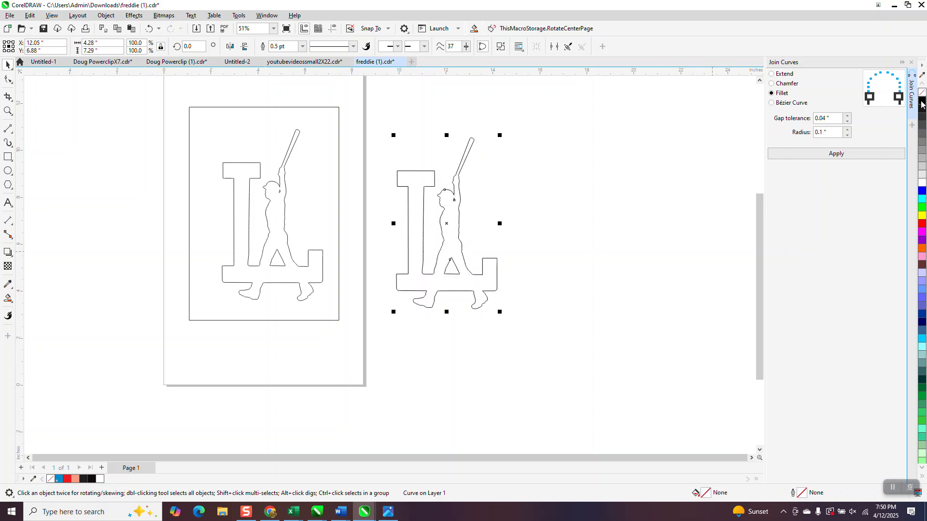
# Delete the surplus nodes near the lower and upper ends of the right edge of the L's vertical stem.
pyautogui.click(8, 111)
pyautogui.moveTo(397, 155); pyautogui.dragTo(490, 311)
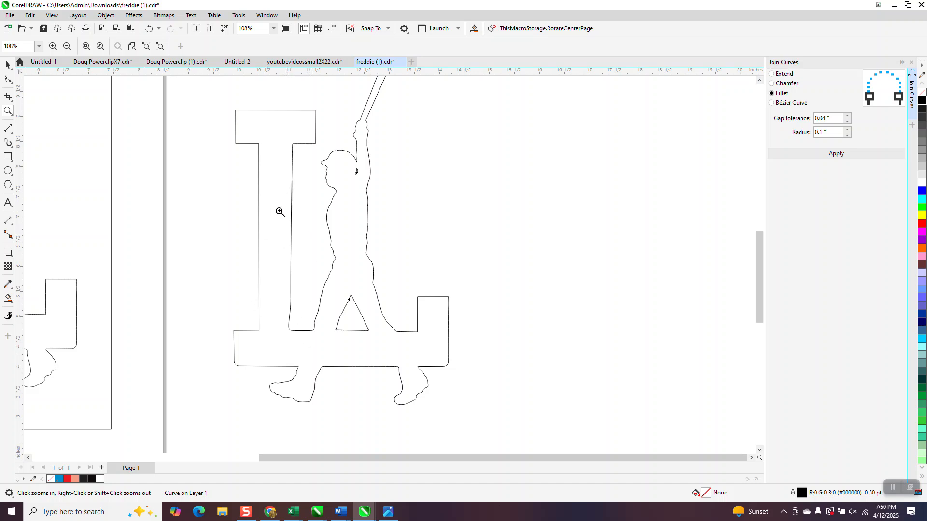
pyautogui.click(8, 80)
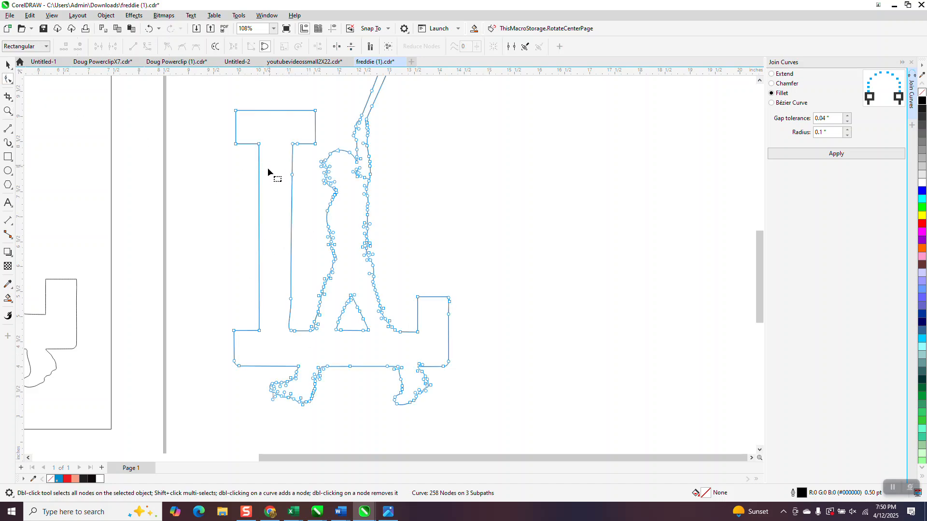
pyautogui.doubleClick(291, 299)
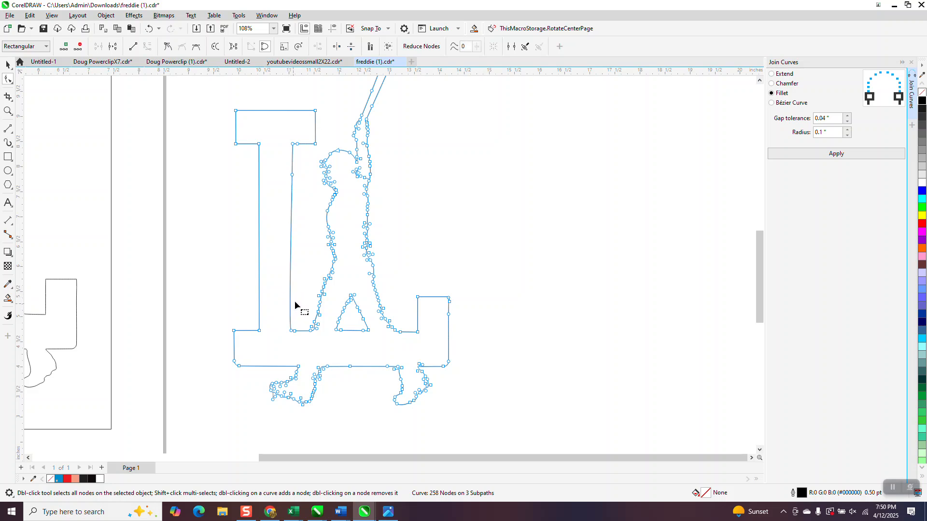
pyautogui.doubleClick(295, 145)
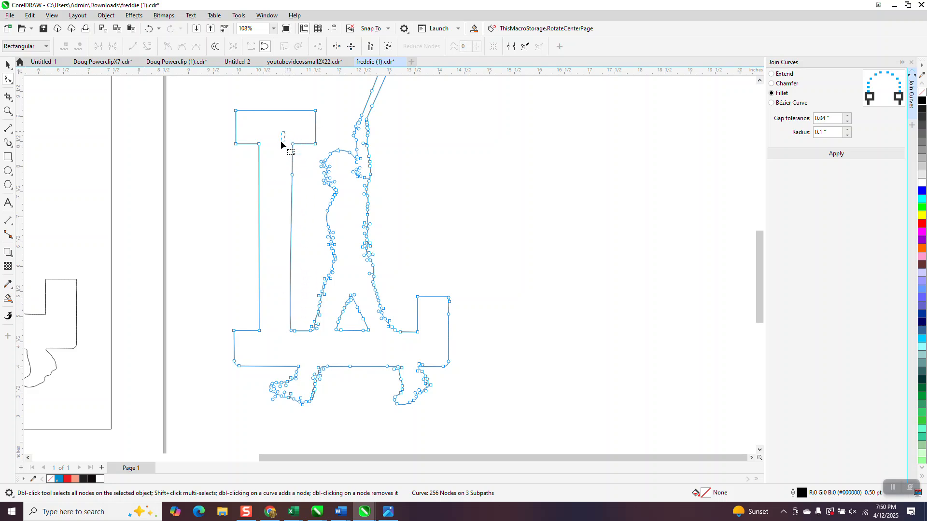
# Delete the remaining extra nodes along the right edge of the L's stem.
pyautogui.moveTo(285, 192); pyautogui.dragTo(285, 194)
pyautogui.press('Delete')
pyautogui.moveTo(282, 137); pyautogui.dragTo(291, 338)
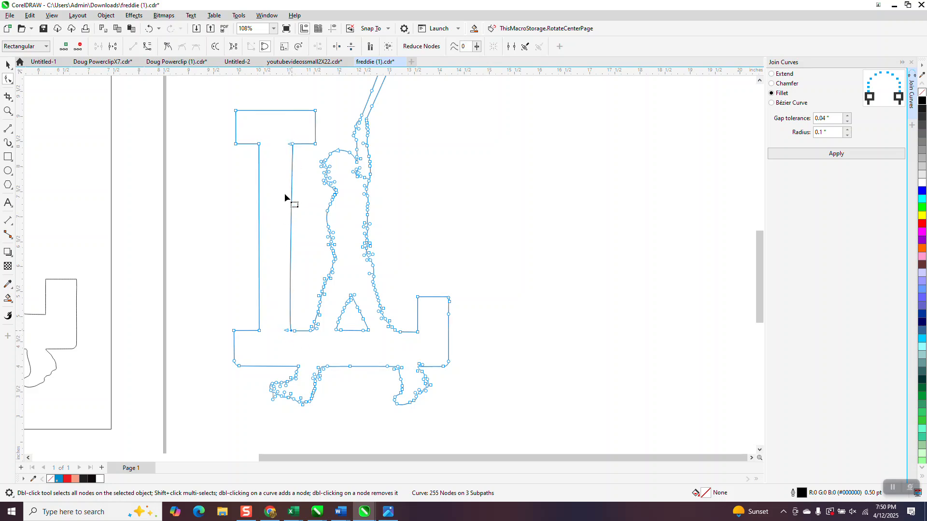
pyautogui.moveTo(296, 183); pyautogui.dragTo(288, 333)
pyautogui.press('Delete')
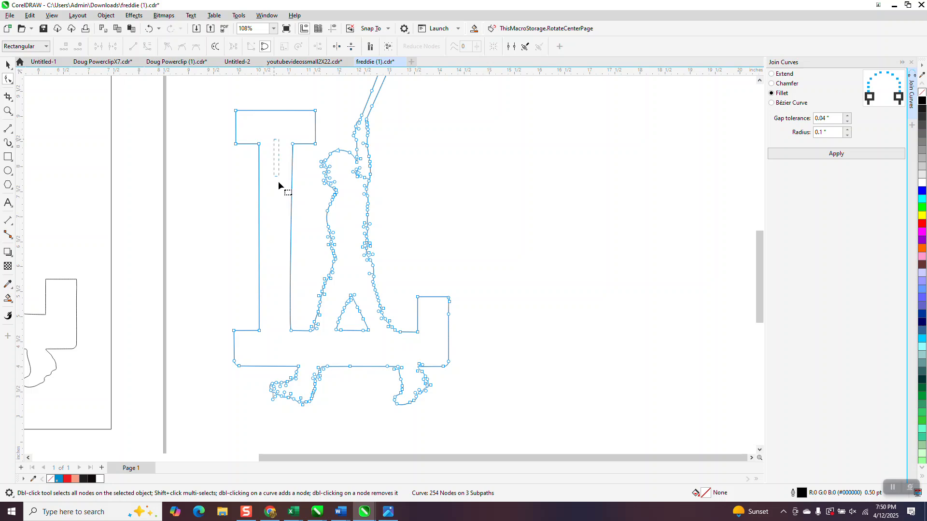
# Align the upper and lower corner nodes on the right edge of the L's stem vertically.
pyautogui.moveTo(278, 183); pyautogui.dragTo(296, 331)
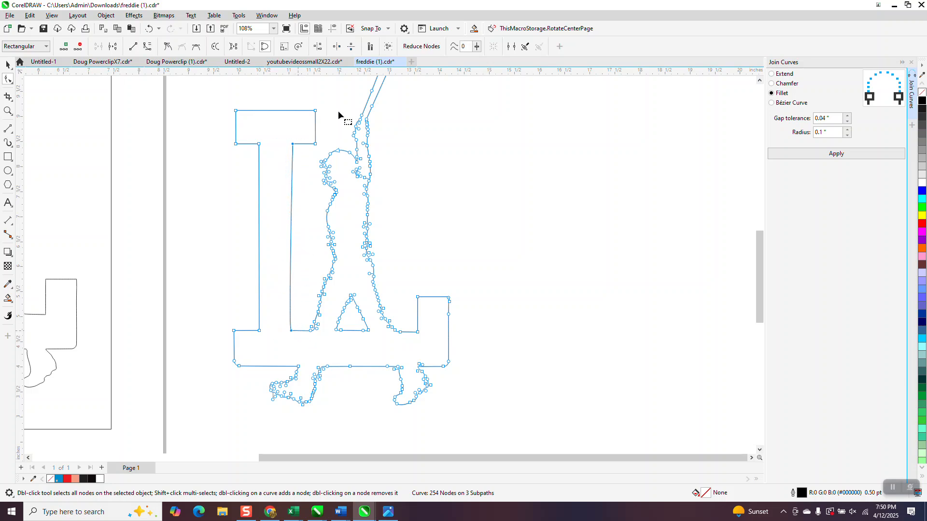
pyautogui.click(319, 47)
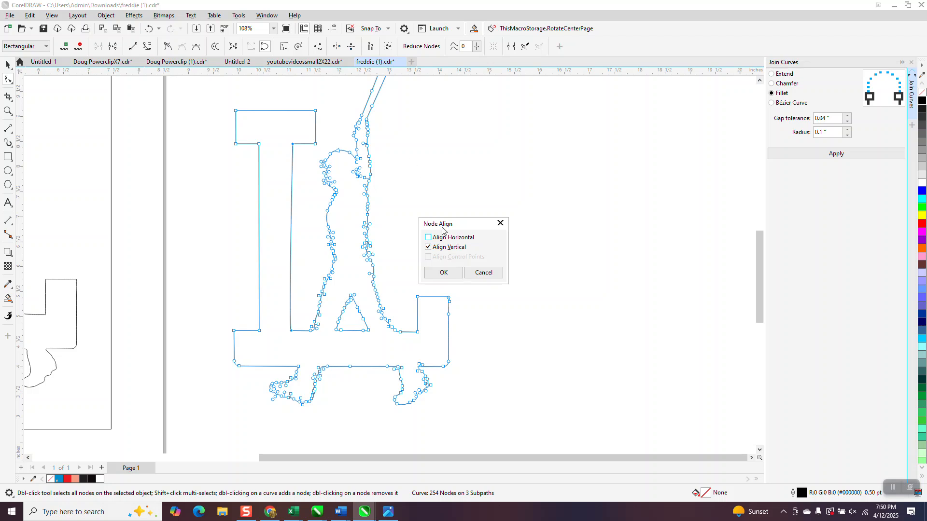
pyautogui.click(444, 274)
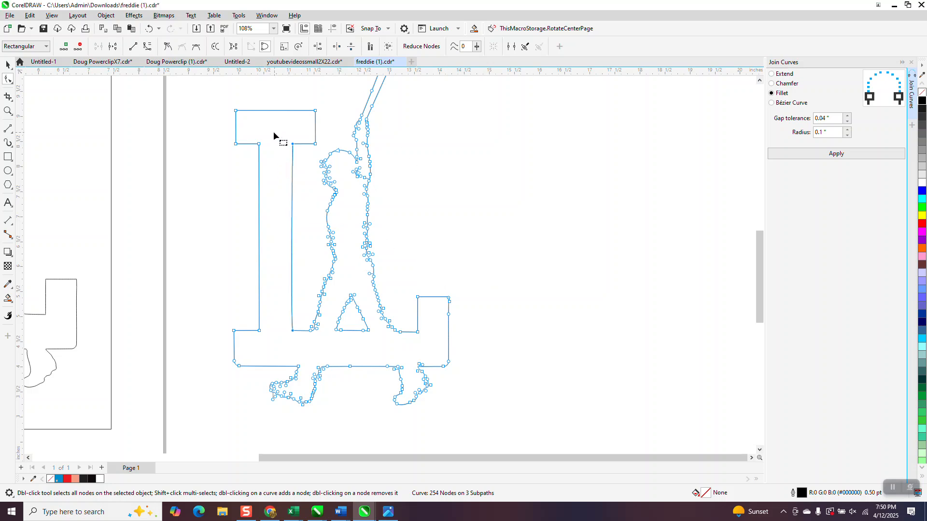
# Align the upper and lower corner nodes on the left edge of the L's stem vertically.
pyautogui.moveTo(274, 131); pyautogui.dragTo(256, 338)
pyautogui.rightClick(259, 332)
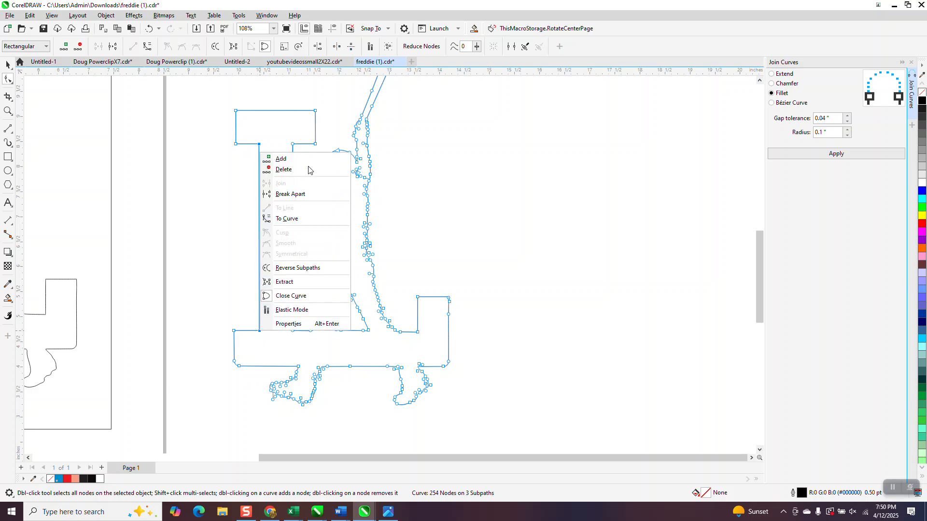
pyautogui.click(320, 49)
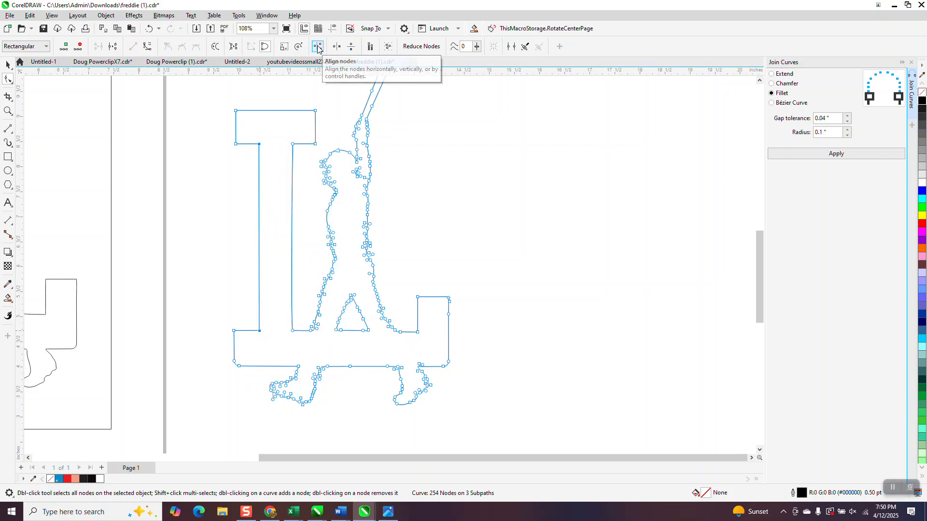
pyautogui.moveTo(273, 139); pyautogui.dragTo(253, 346)
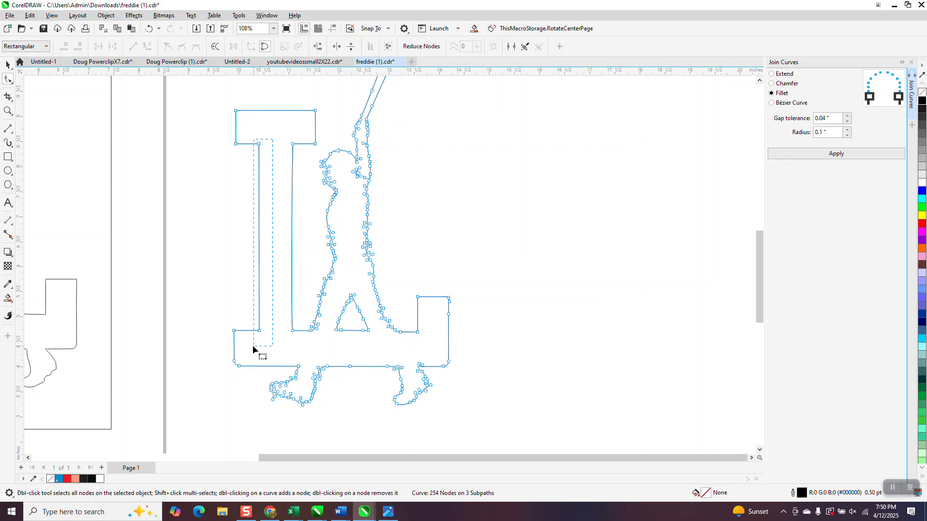
pyautogui.click(318, 46)
pyautogui.click(443, 271)
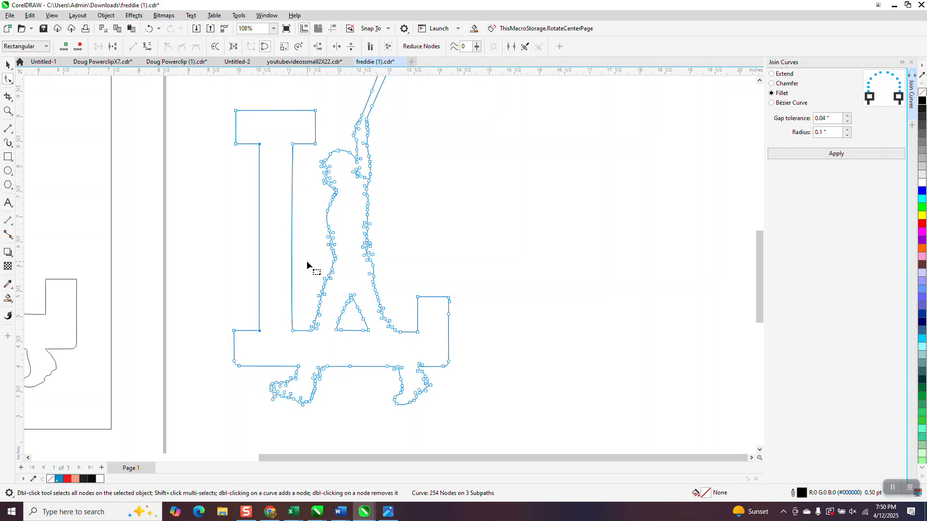
pyautogui.click(7, 112)
pyautogui.moveTo(226, 105); pyautogui.dragTo(368, 174)
pyautogui.scroll(-2, 376, 175)
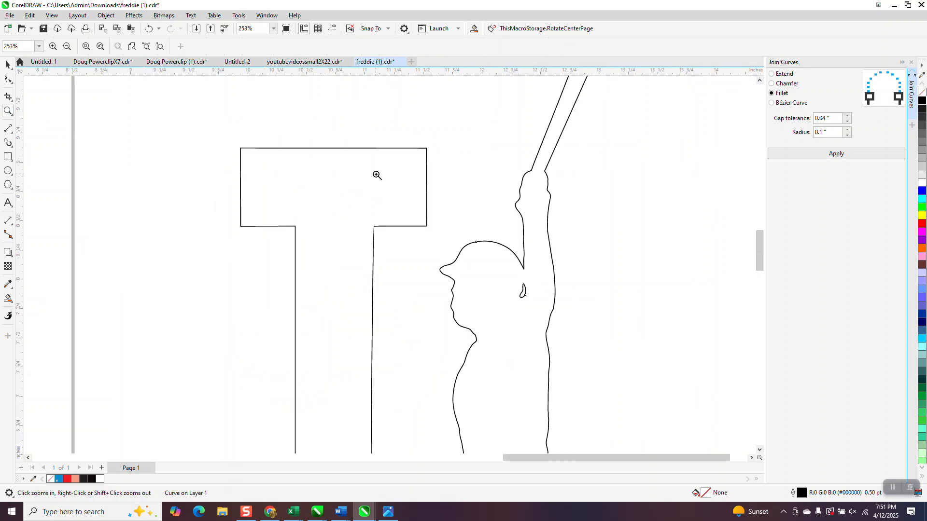
pyautogui.scroll(-3, 377, 175)
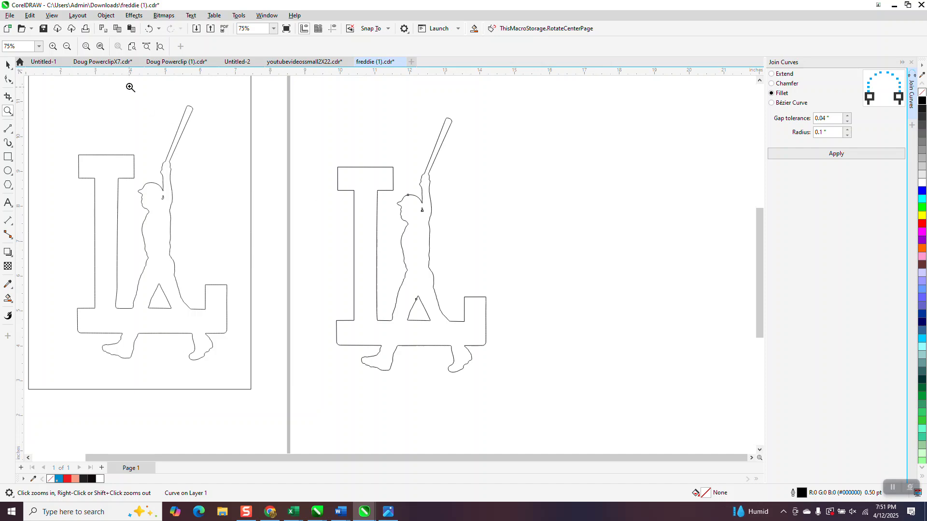
# Draw a test circle about 3.15 inches across in the empty area beside the logo and delete it.
pyautogui.click(7, 65)
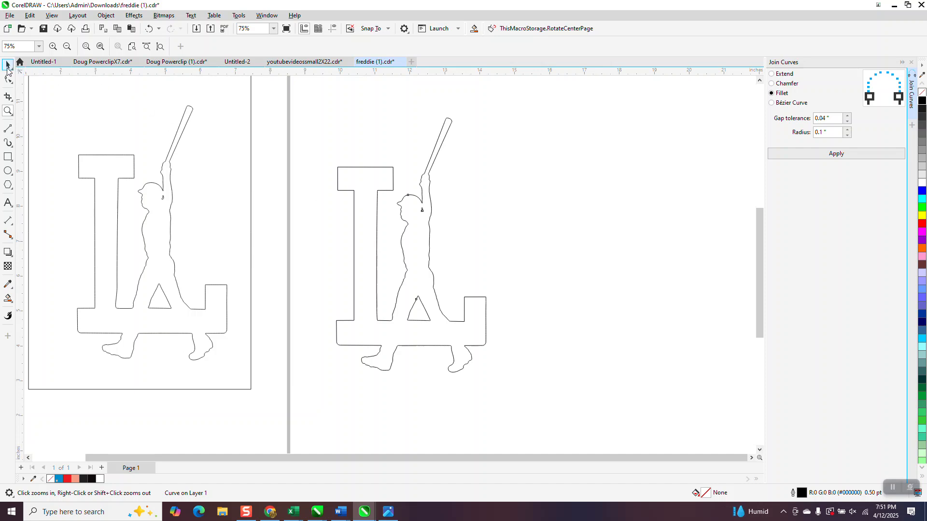
pyautogui.click(7, 171)
pyautogui.moveTo(687, 181); pyautogui.dragTo(620, 295)
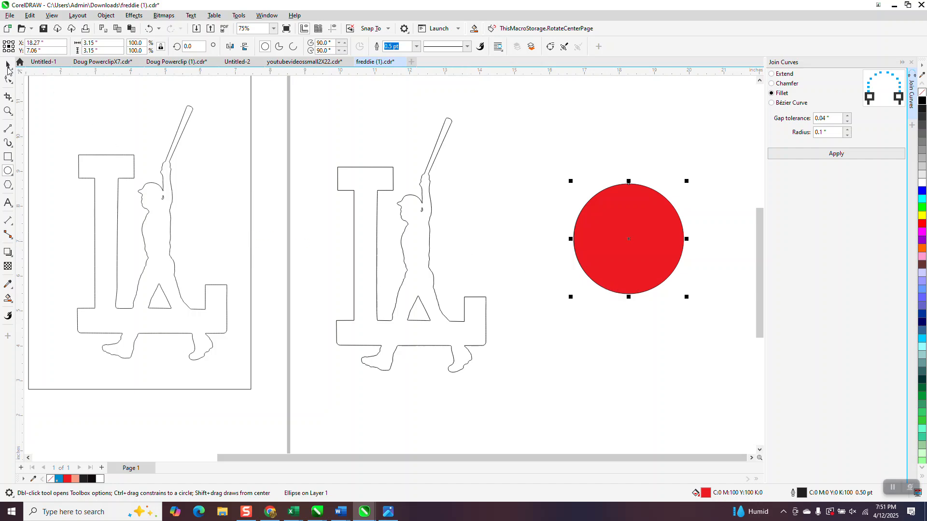
pyautogui.click(8, 67)
pyautogui.click(637, 223)
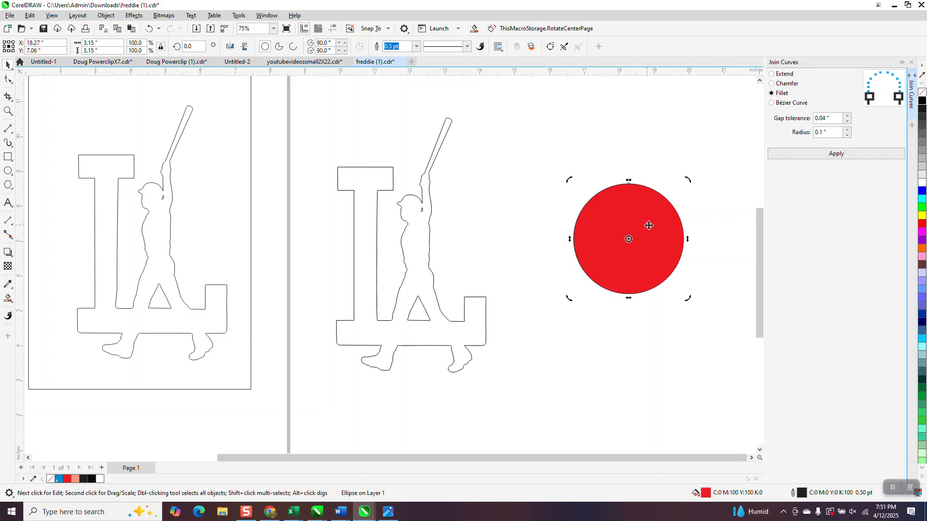
pyautogui.press('Delete')
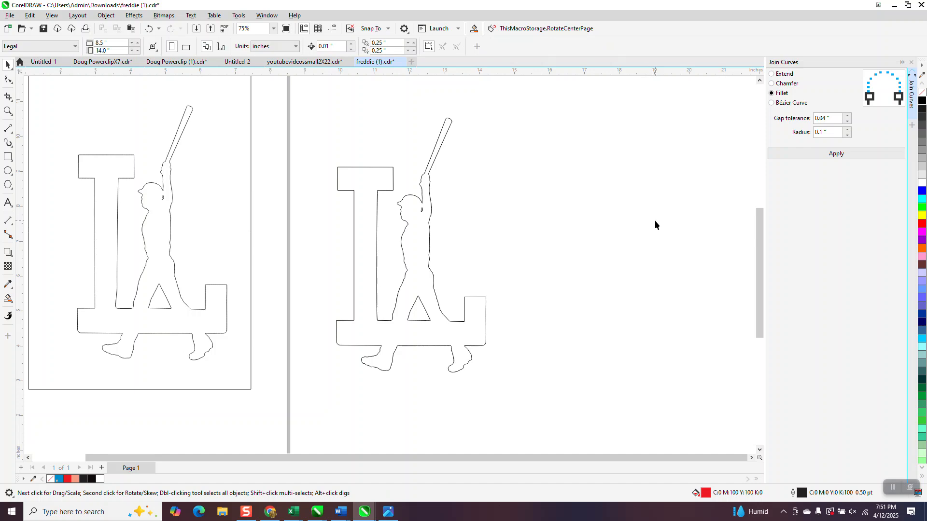
# Set the document's default fill for new graphic objects to no fill.
pyautogui.press('F11')
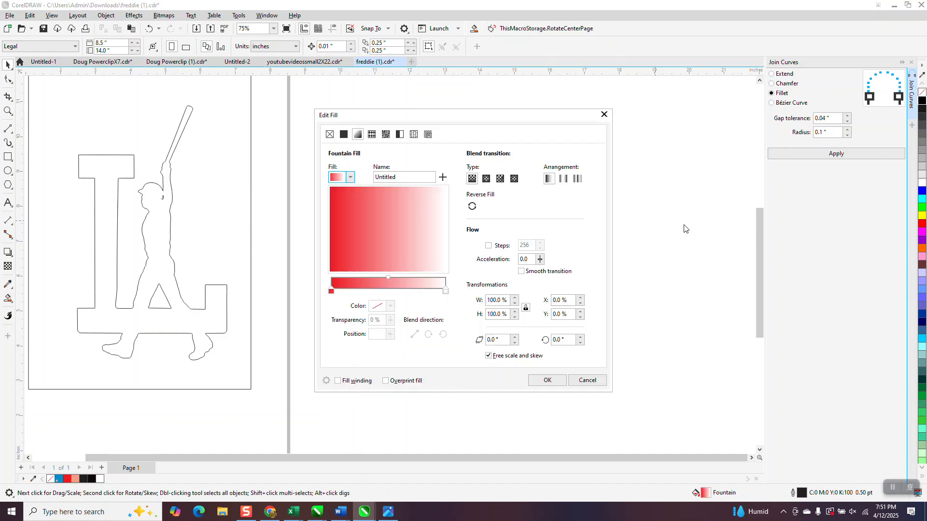
pyautogui.click(331, 137)
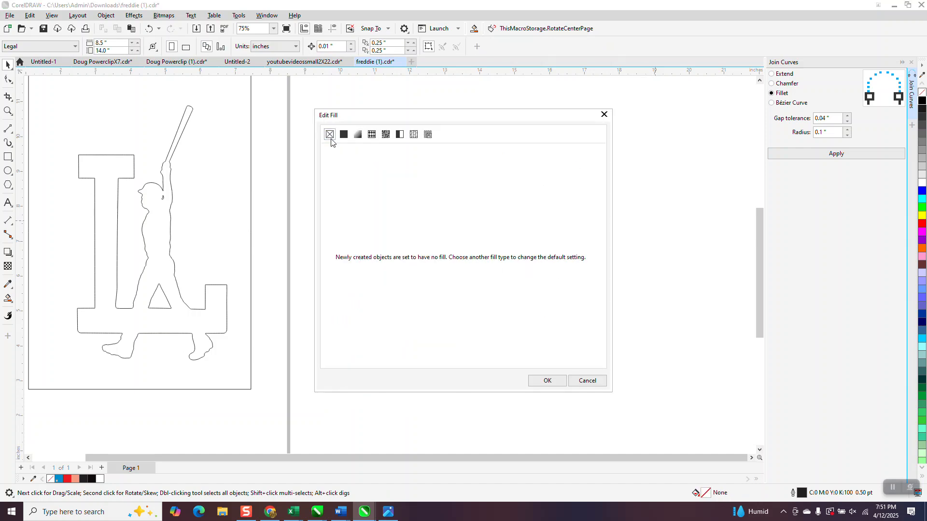
pyautogui.click(547, 381)
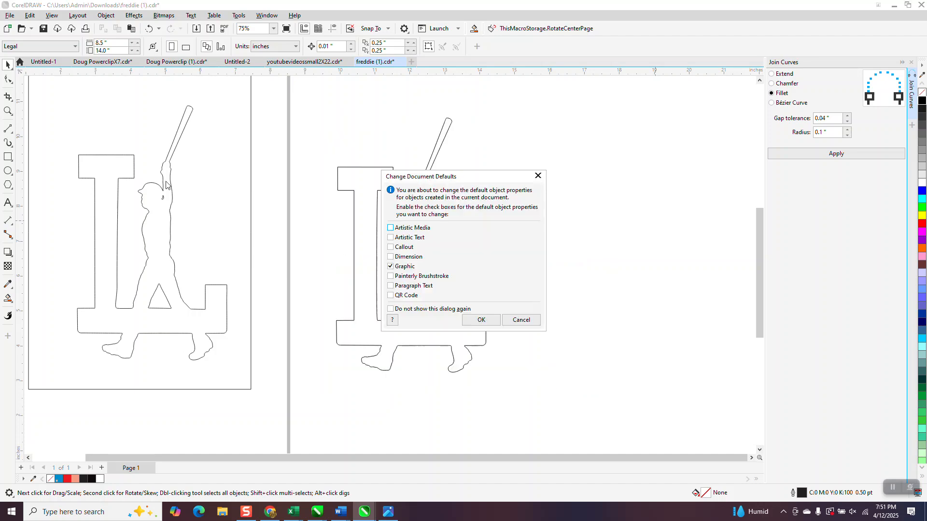
pyautogui.click(465, 316)
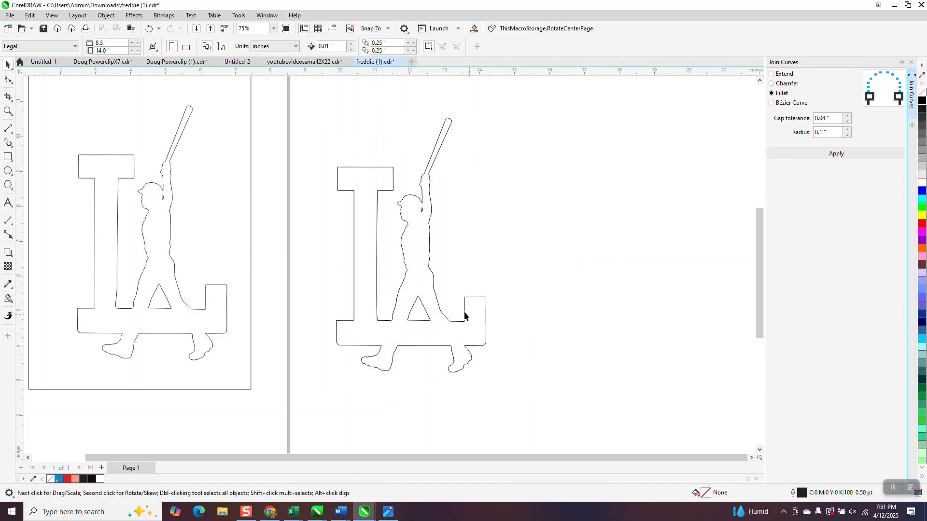
# Draw a test rectangle about 2.05 by 1.24 inches beside the logo and delete it.
pyautogui.click(11, 159)
pyautogui.moveTo(478, 190); pyautogui.dragTo(551, 234)
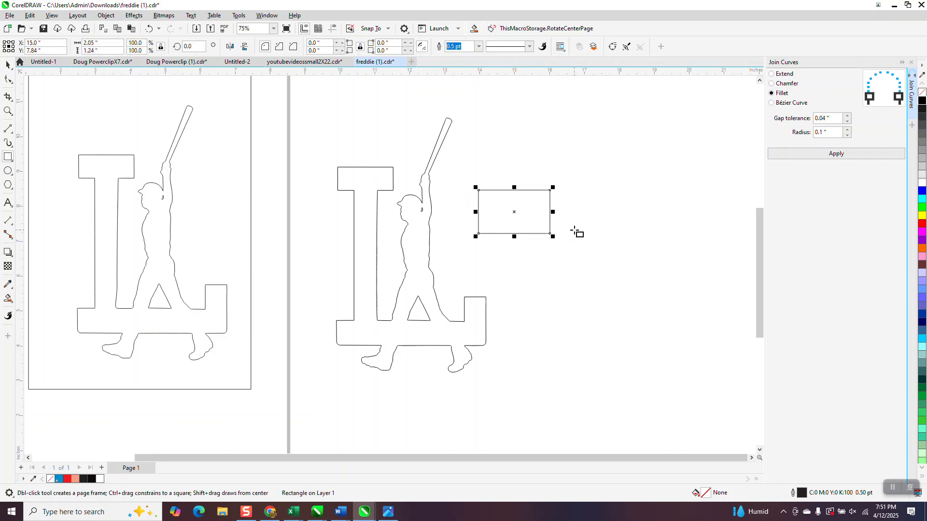
pyautogui.press('Delete')
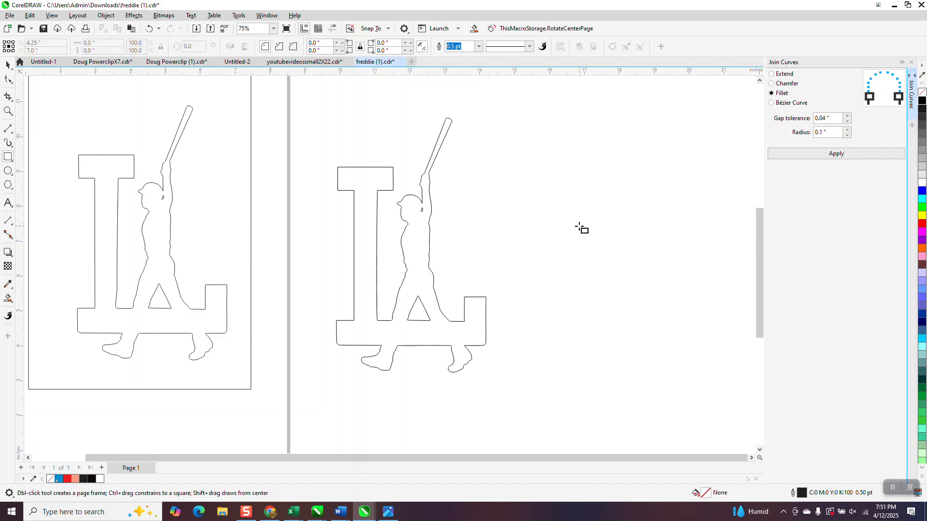
# Set the document's default outline for graphic objects to Hairline width in red from the RGB Palette.
pyautogui.click(8, 64)
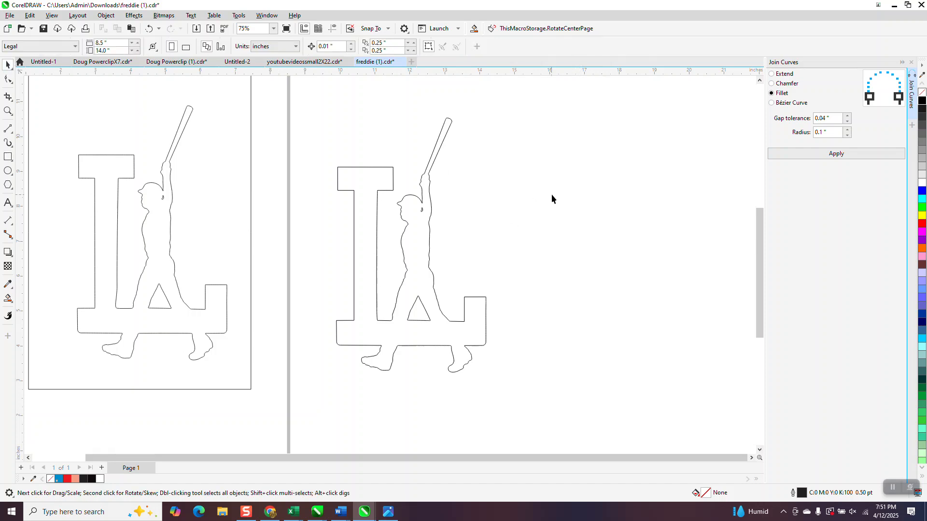
pyautogui.press('F12')
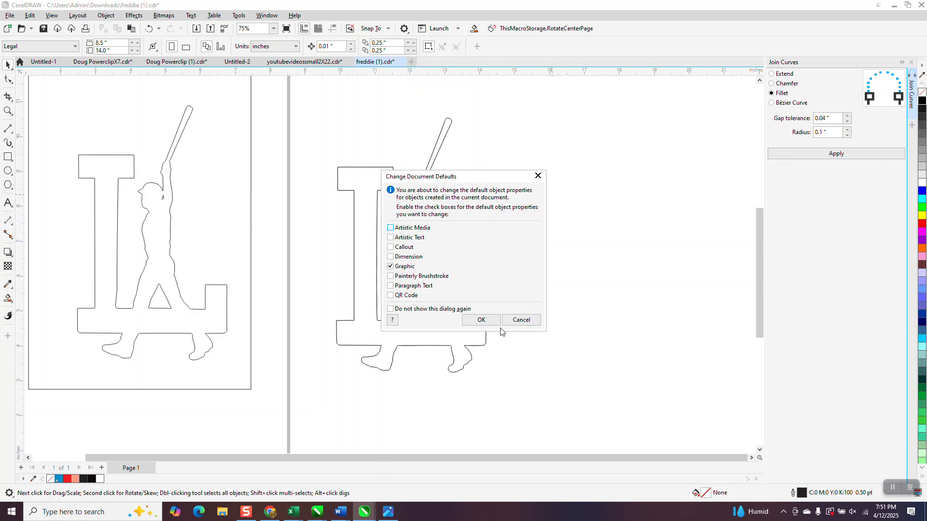
pyautogui.click(480, 320)
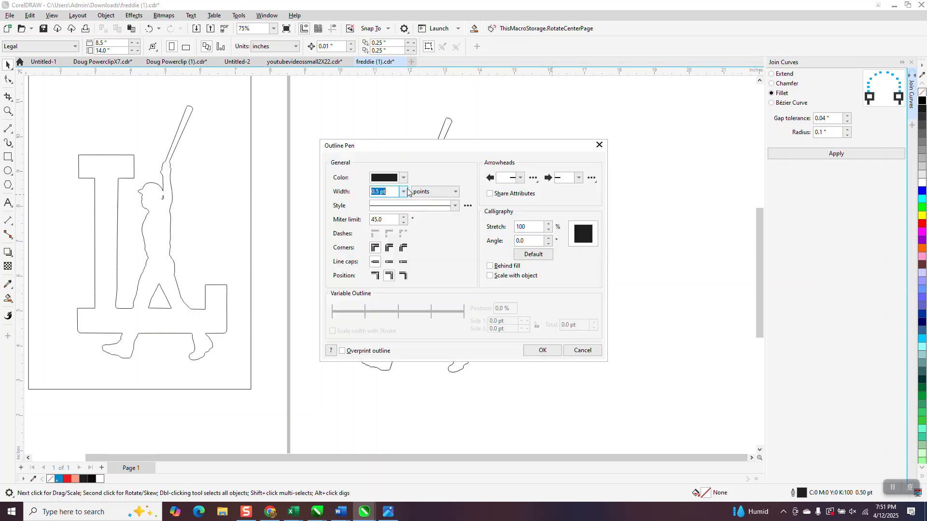
pyautogui.click(404, 191)
pyautogui.click(401, 199)
pyautogui.click(403, 179)
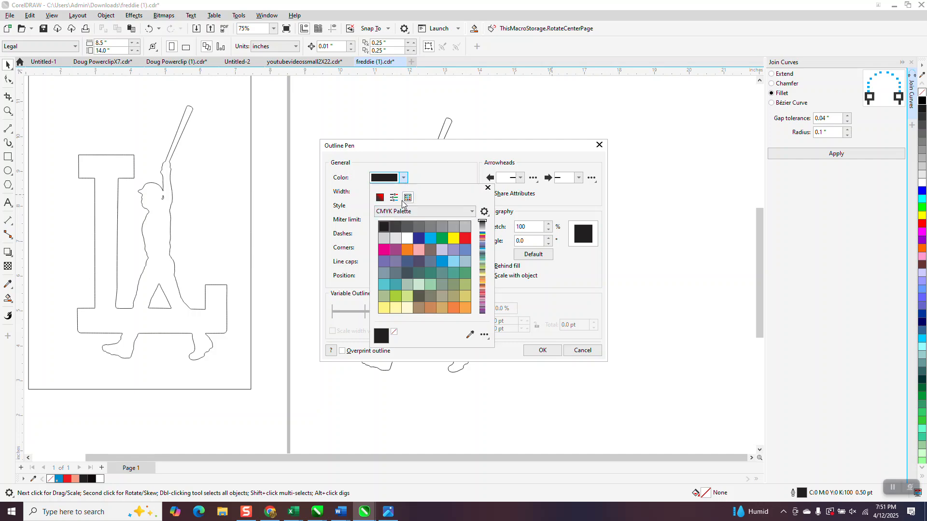
pyautogui.click(472, 212)
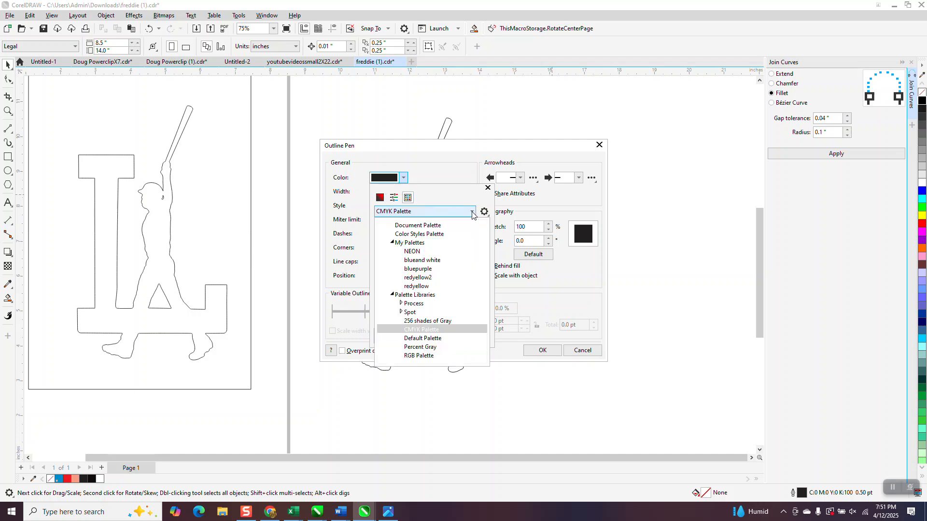
pyautogui.click(419, 356)
pyautogui.click(466, 241)
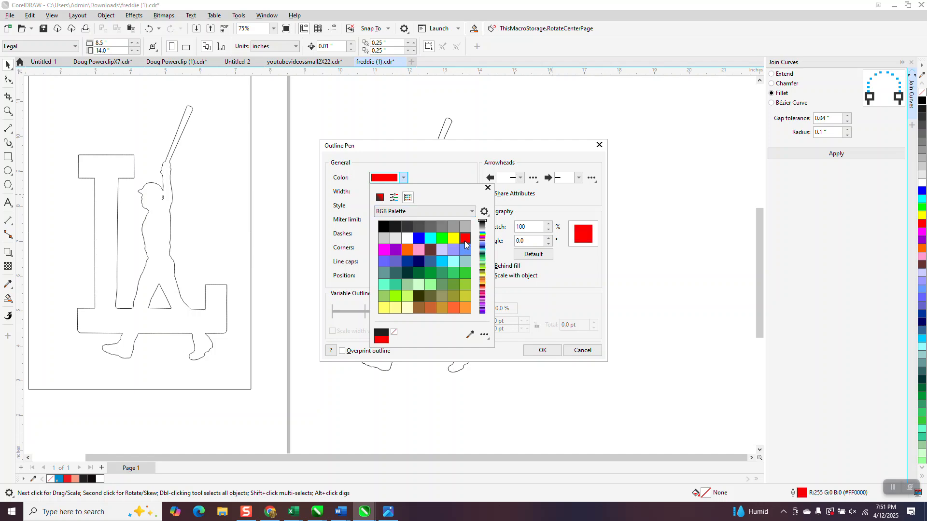
pyautogui.click(538, 345)
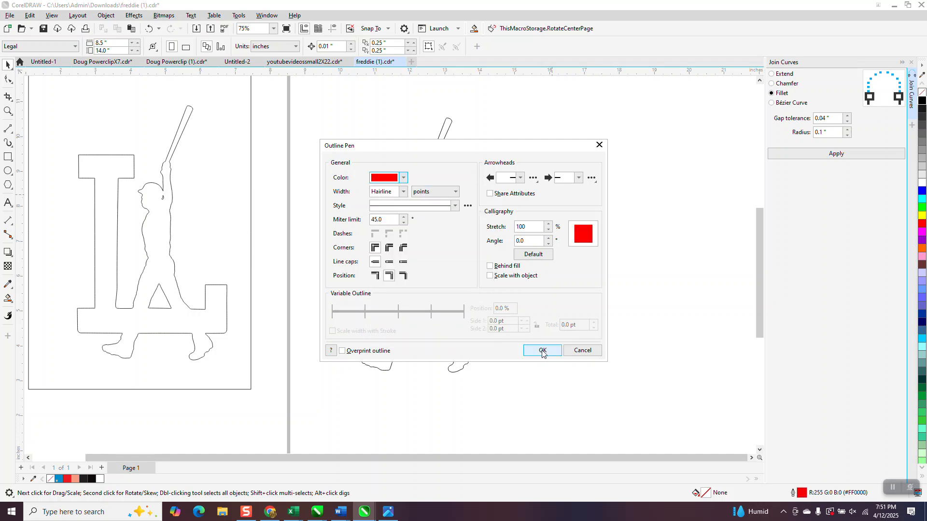
pyautogui.click(540, 350)
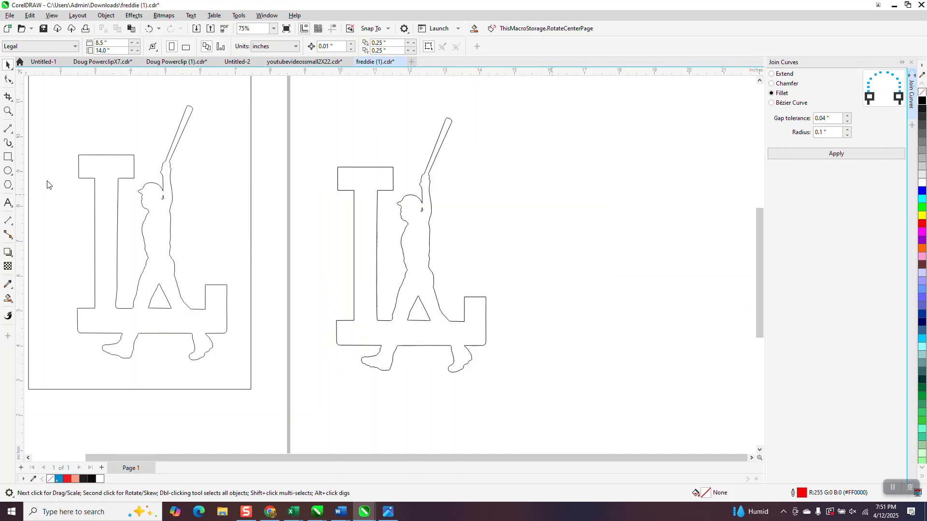
# Draw a test rectangle about 3.59 by 3.46 inches and an ellipse about 1.78 by 2.49 inches beside the logo, and delete both.
pyautogui.click(8, 157)
pyautogui.moveTo(525, 165); pyautogui.dragTo(650, 286)
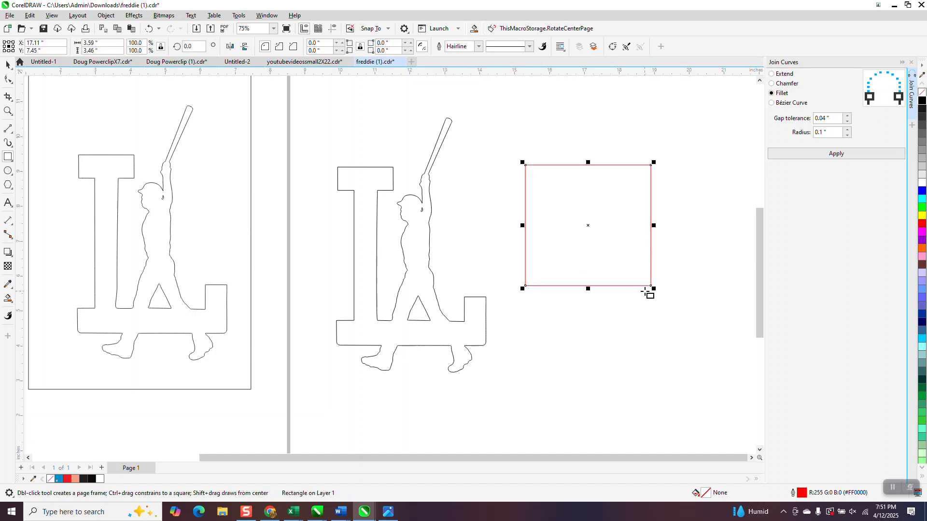
pyautogui.click(8, 171)
pyautogui.moveTo(630, 203); pyautogui.dragTo(563, 296)
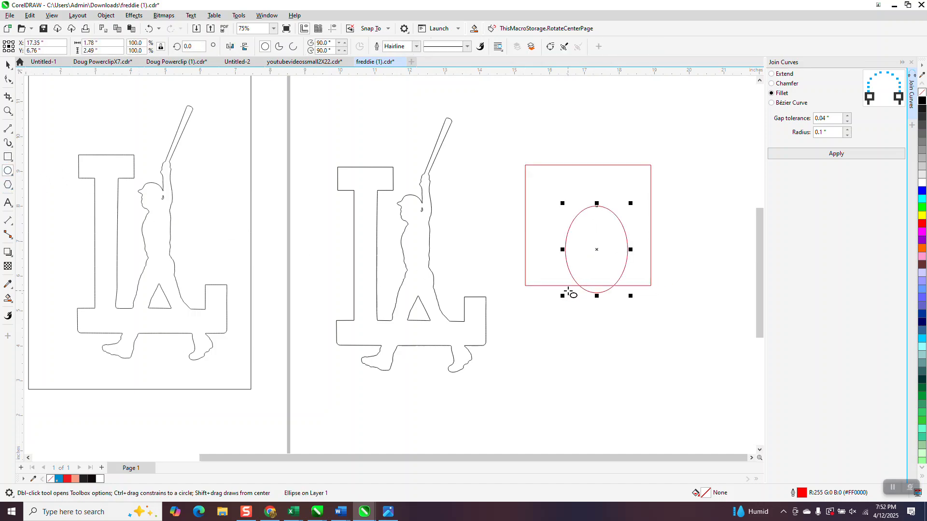
pyautogui.click(7, 64)
pyautogui.moveTo(499, 140); pyautogui.dragTo(678, 322)
pyautogui.press('Delete')
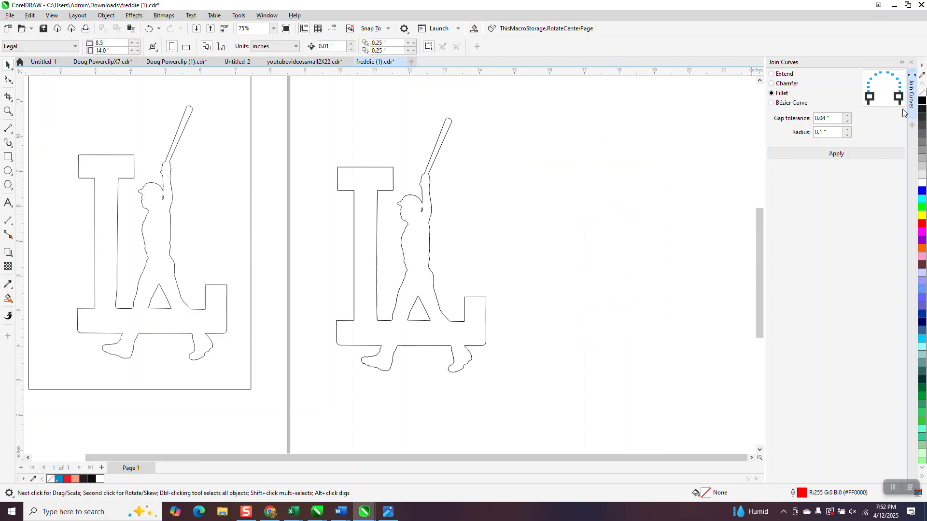
# Close the Join Curves docker and zoom in on the outlined logo beside the page.
pyautogui.click(911, 62)
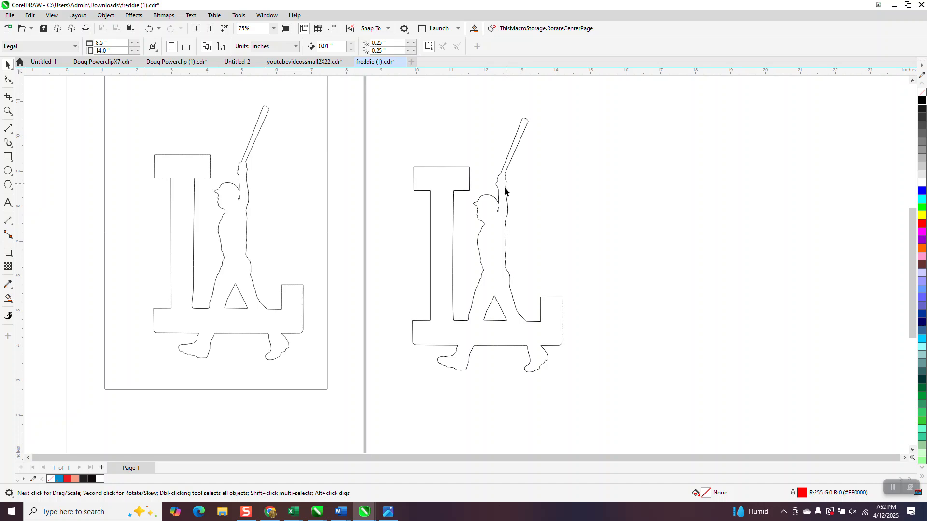
pyautogui.click(8, 111)
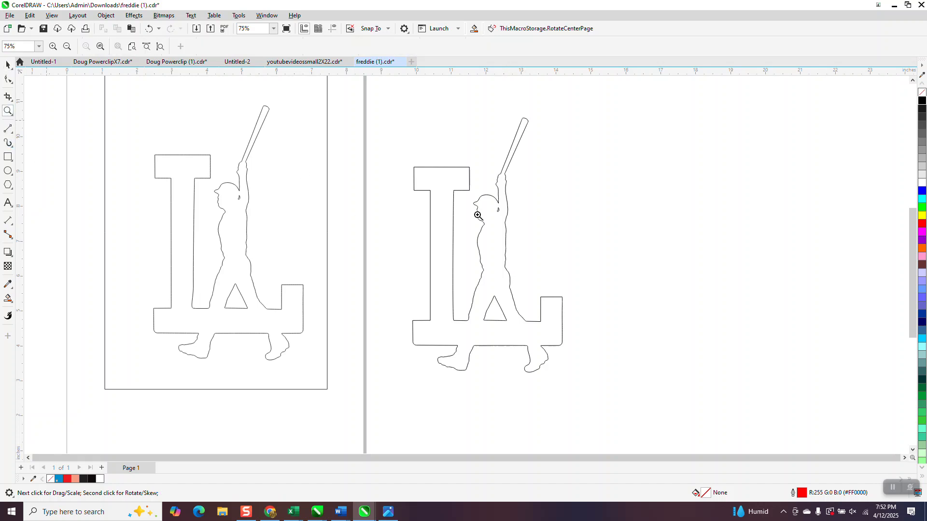
pyautogui.moveTo(405, 116); pyautogui.dragTo(682, 401)
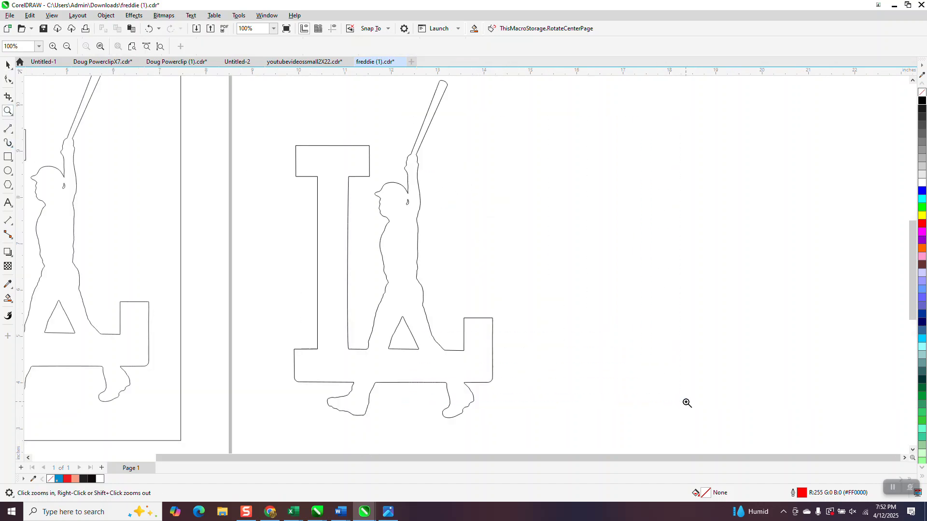